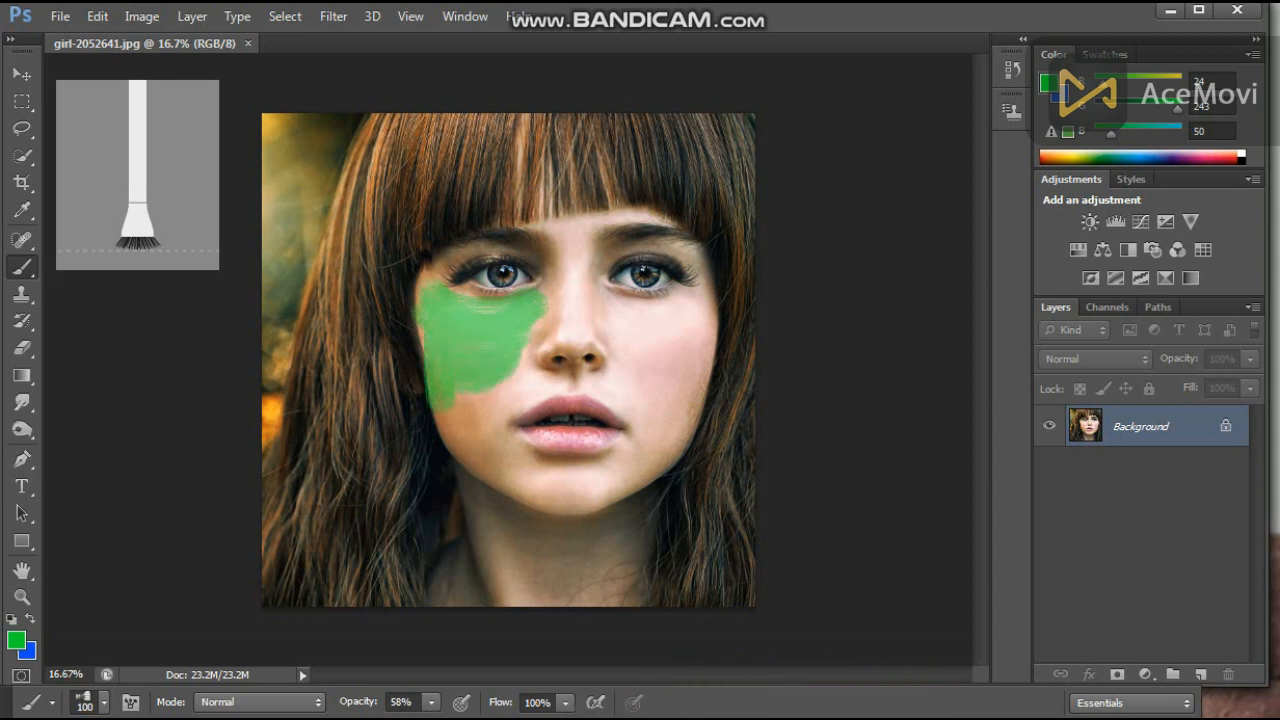
Step: Brush semi-transparent green over the unpainted cheek beneath the eye
{"action": "mouse_move", "coordinate": [602, 292]}
{"action": "left_mouse_down"}
{"action": "mouse_move", "coordinate": [628, 345]}
{"action": "mouse_move", "coordinate": [602, 345]}
{"action": "mouse_move", "coordinate": [625, 360]}
{"action": "mouse_move", "coordinate": [695, 320]}
{"action": "mouse_move", "coordinate": [627, 358]}
{"action": "left_mouse_up"}
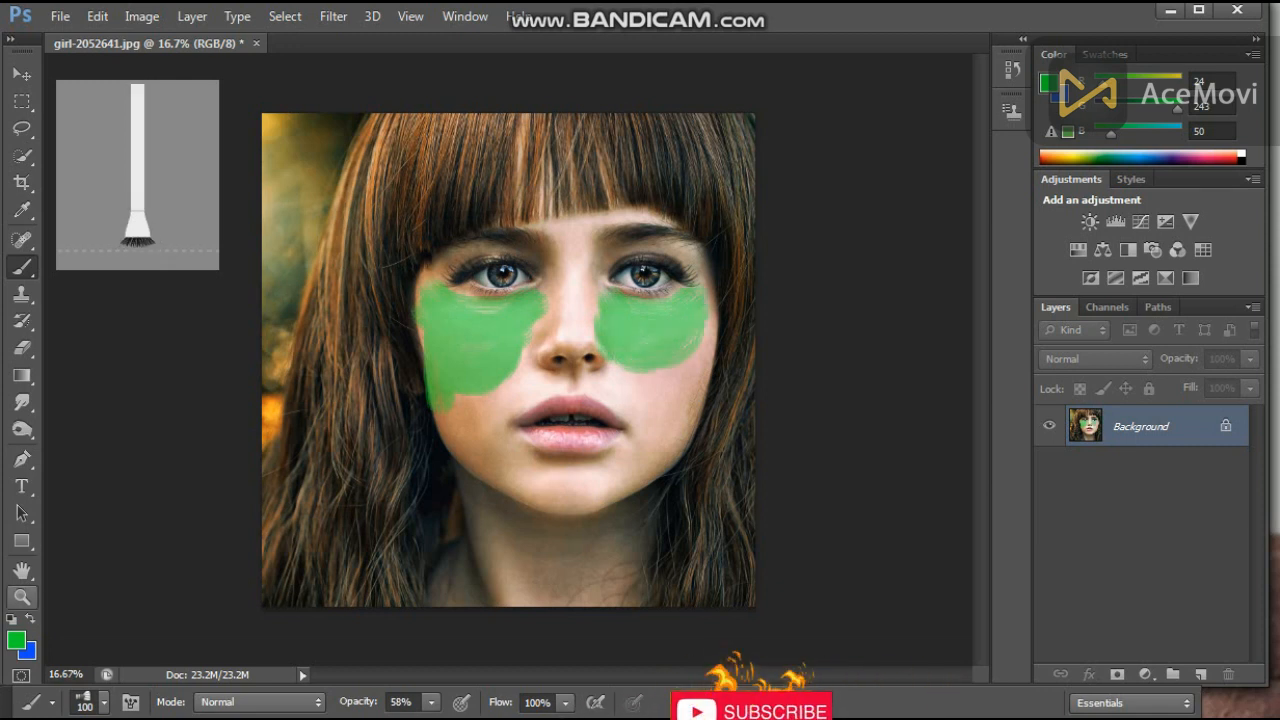
Step: Set the foreground color to yellow #f3eb18 and paint over the green cheek on the image's left side, extending down to the jaw
{"action": "left_click", "coordinate": [15, 639]}
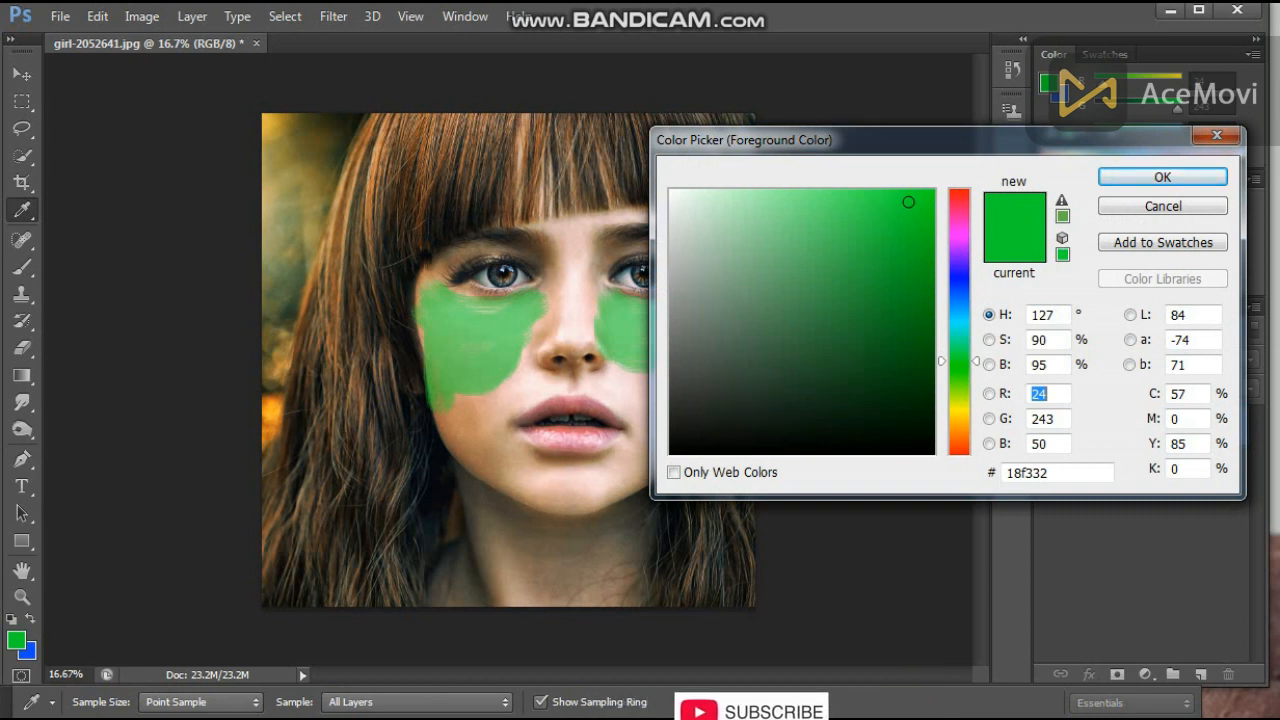
{"action": "left_click", "coordinate": [959, 415]}
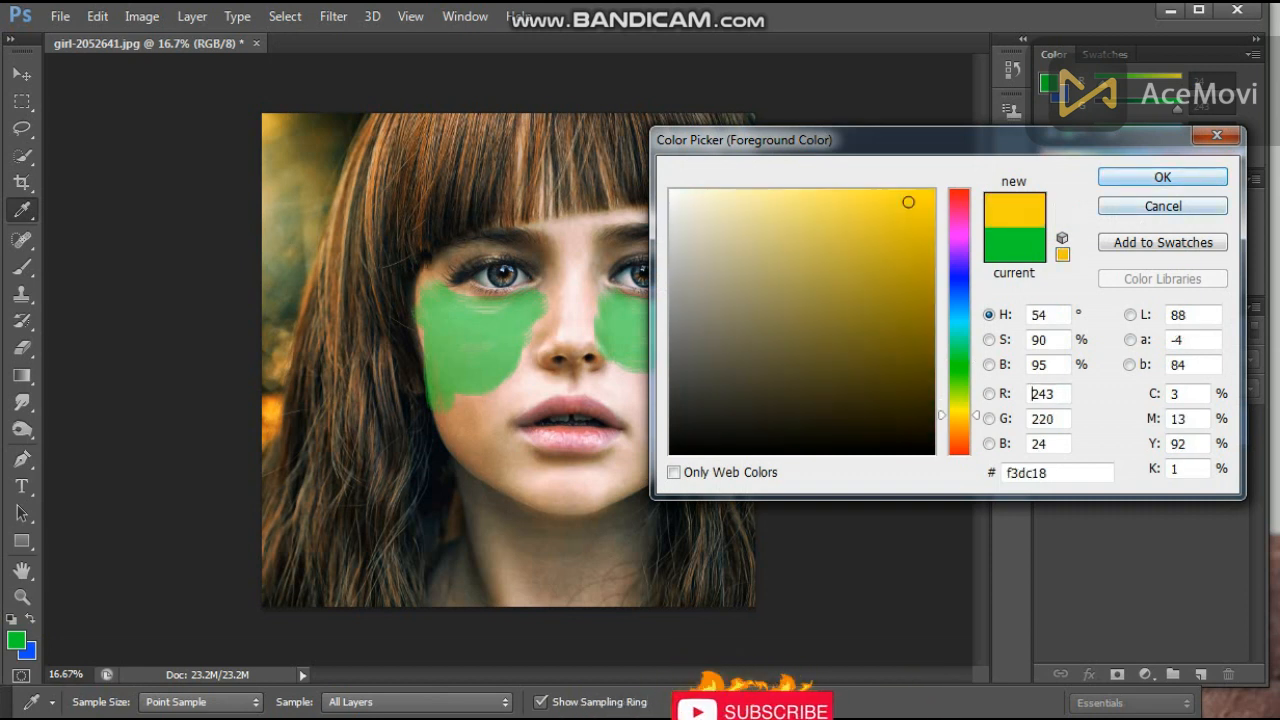
{"action": "left_click_drag", "start_coordinate": [959, 415], "coordinate": [959, 412]}
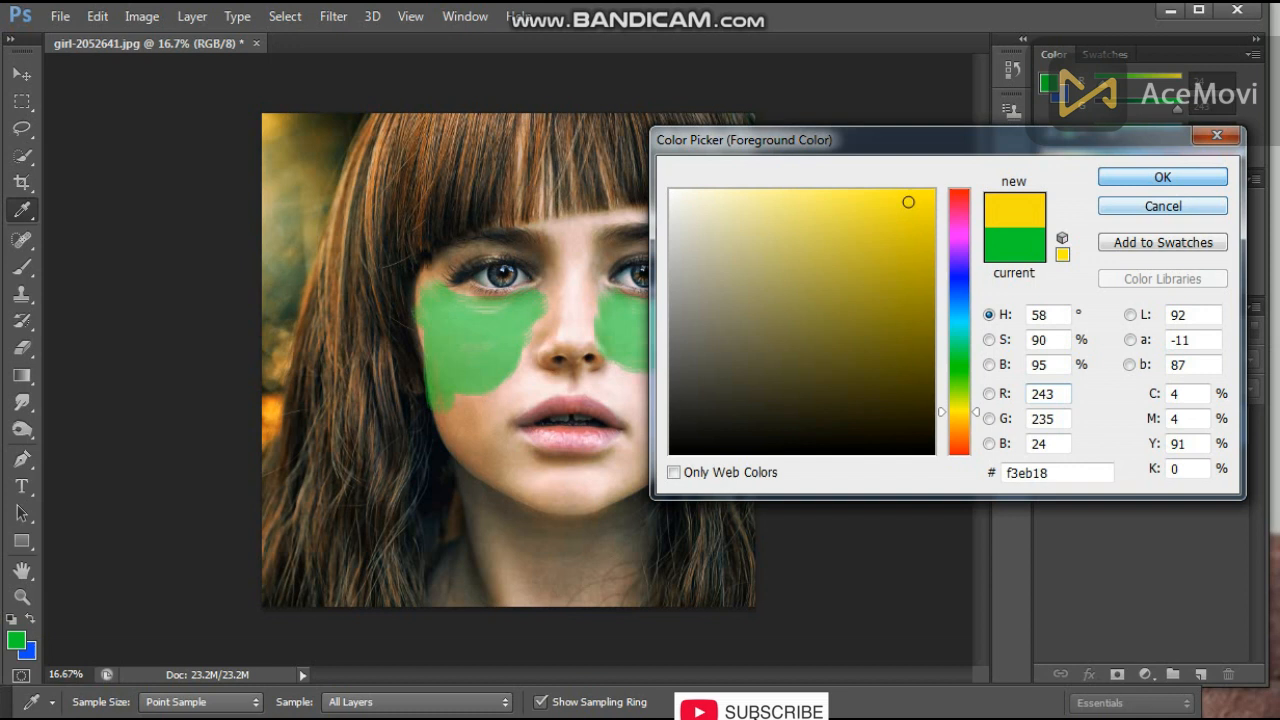
{"action": "left_click", "coordinate": [1162, 176]}
{"action": "mouse_move", "coordinate": [514, 345]}
{"action": "left_mouse_down"}
{"action": "mouse_move", "coordinate": [497, 397]}
{"action": "mouse_move", "coordinate": [447, 407]}
{"action": "mouse_move", "coordinate": [440, 387]}
{"action": "mouse_move", "coordinate": [458, 434]}
{"action": "left_mouse_up"}
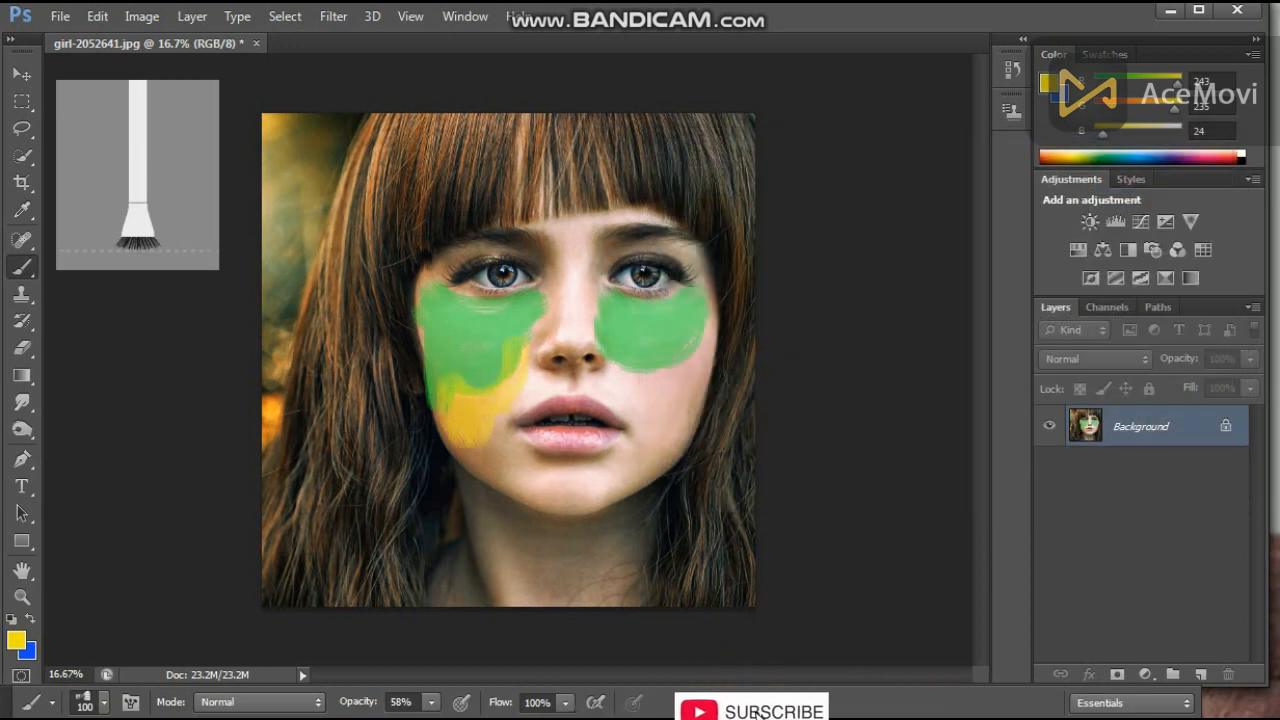
{"action": "mouse_move", "coordinate": [493, 338]}
{"action": "left_mouse_down"}
{"action": "mouse_move", "coordinate": [442, 380]}
{"action": "mouse_move", "coordinate": [422, 334]}
{"action": "mouse_move", "coordinate": [470, 305]}
{"action": "mouse_move", "coordinate": [510, 303]}
{"action": "mouse_move", "coordinate": [497, 301]}
{"action": "mouse_move", "coordinate": [517, 321]}
{"action": "left_mouse_up"}
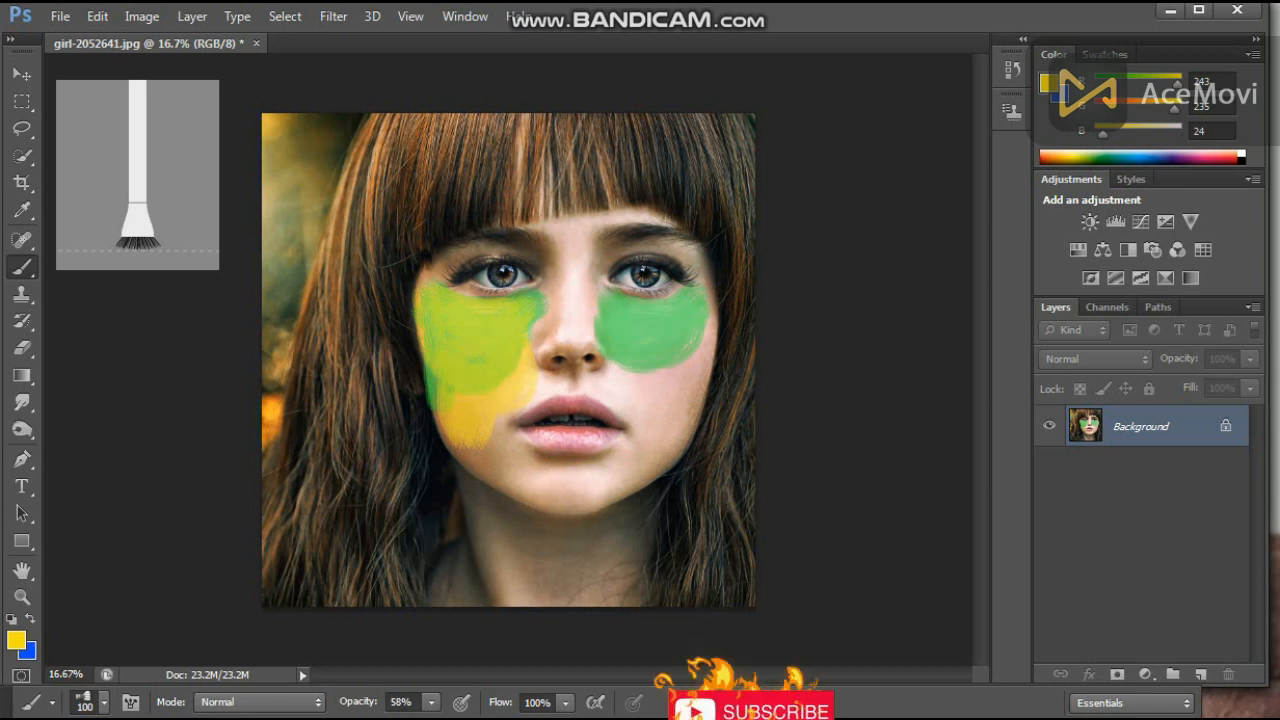
{"action": "mouse_move", "coordinate": [468, 442]}
{"action": "left_mouse_down"}
{"action": "mouse_move", "coordinate": [496, 466]}
{"action": "mouse_move", "coordinate": [488, 474]}
{"action": "left_mouse_up"}
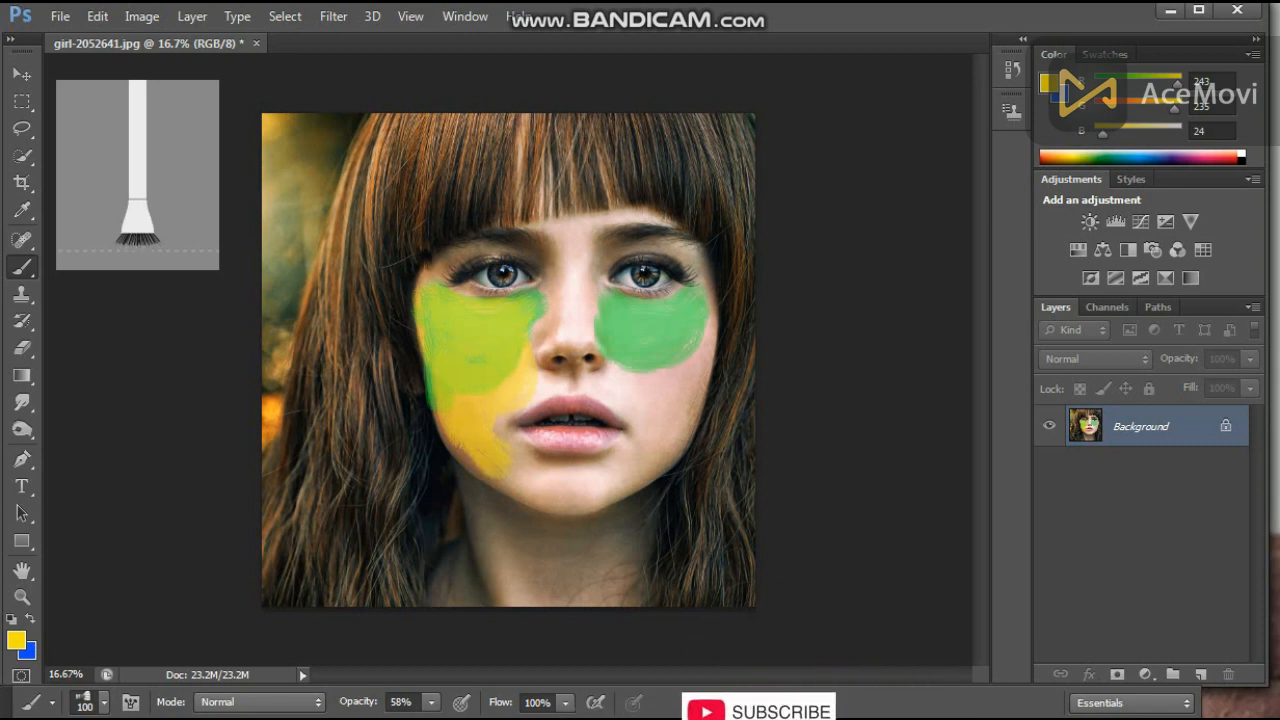
Step: Paint yellow around the lips, across the chin and up the opposite cheek to cover the lower face
{"action": "scroll", "coordinate": [494, 409], "scroll_direction": "up", "scroll_amount": 3}
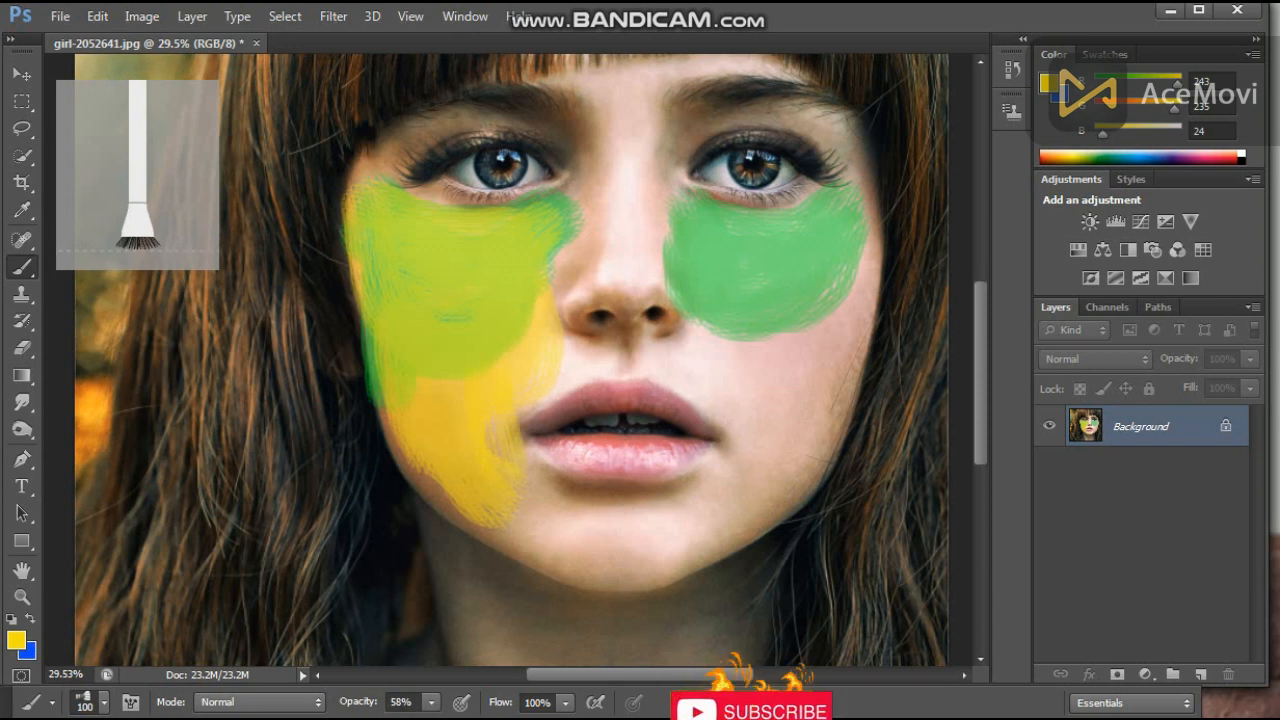
{"action": "mouse_move", "coordinate": [445, 410]}
{"action": "left_mouse_down"}
{"action": "mouse_move", "coordinate": [391, 392]}
{"action": "mouse_move", "coordinate": [410, 470]}
{"action": "mouse_move", "coordinate": [512, 545]}
{"action": "mouse_move", "coordinate": [548, 480]}
{"action": "mouse_move", "coordinate": [655, 505]}
{"action": "mouse_move", "coordinate": [600, 570]}
{"action": "mouse_move", "coordinate": [645, 578]}
{"action": "mouse_move", "coordinate": [740, 530]}
{"action": "mouse_move", "coordinate": [820, 440]}
{"action": "mouse_move", "coordinate": [875, 235]}
{"action": "mouse_move", "coordinate": [855, 385]}
{"action": "left_mouse_up"}
{"action": "mouse_move", "coordinate": [835, 470]}
{"action": "left_mouse_down"}
{"action": "mouse_move", "coordinate": [856, 360]}
{"action": "mouse_move", "coordinate": [790, 300]}
{"action": "left_mouse_up"}
{"action": "mouse_move", "coordinate": [723, 440]}
{"action": "left_mouse_down"}
{"action": "mouse_move", "coordinate": [683, 485]}
{"action": "mouse_move", "coordinate": [612, 486]}
{"action": "left_mouse_up"}
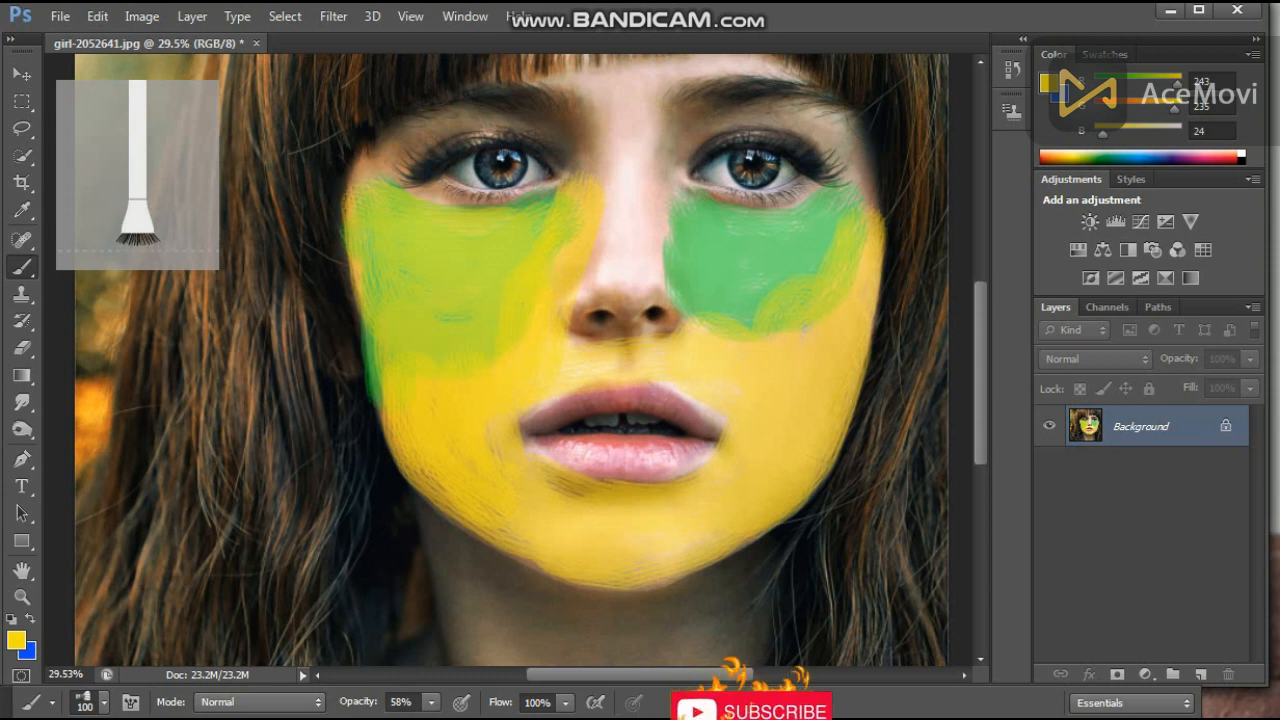
Step: Paint a yellow band across the forehead below the fringe and a yellow stroke down the side of the neck
{"action": "scroll", "coordinate": [510, 360], "scroll_direction": "up", "scroll_amount": 2}
{"action": "mouse_move", "coordinate": [618, 128]}
{"action": "left_mouse_down"}
{"action": "mouse_move", "coordinate": [723, 112]}
{"action": "mouse_move", "coordinate": [638, 145]}
{"action": "mouse_move", "coordinate": [768, 125]}
{"action": "mouse_move", "coordinate": [796, 142]}
{"action": "left_mouse_up"}
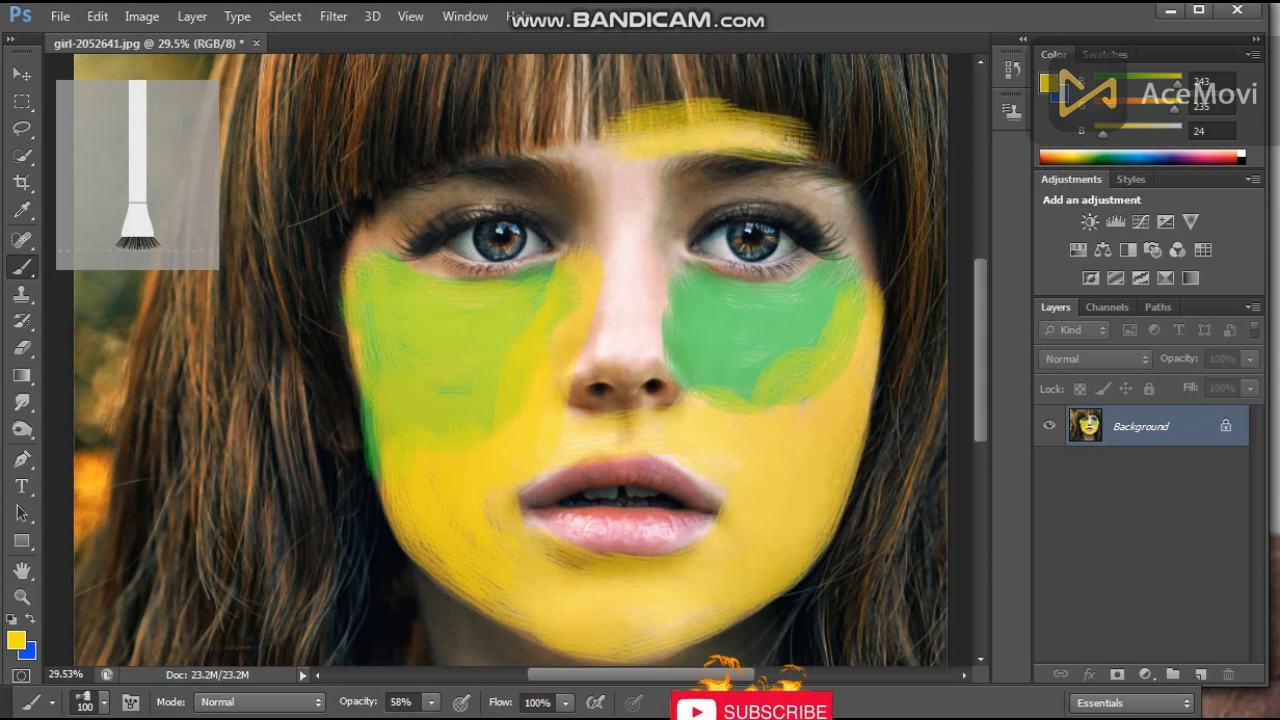
{"action": "left_click_drag", "start_coordinate": [680, 124], "coordinate": [566, 132]}
{"action": "scroll", "coordinate": [530, 400], "scroll_direction": "down", "scroll_amount": 2}
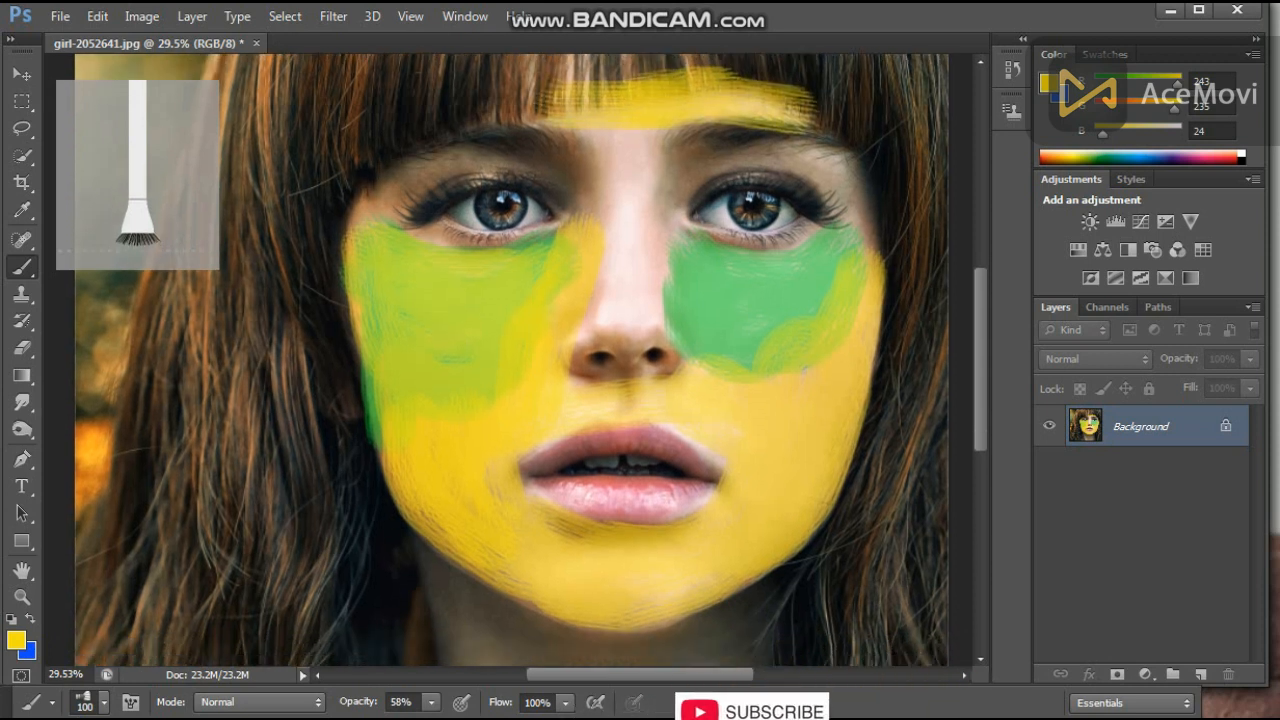
{"action": "scroll", "coordinate": [530, 400], "scroll_direction": "down", "scroll_amount": 6}
{"action": "scroll", "coordinate": [470, 400], "scroll_direction": "up", "scroll_amount": 2}
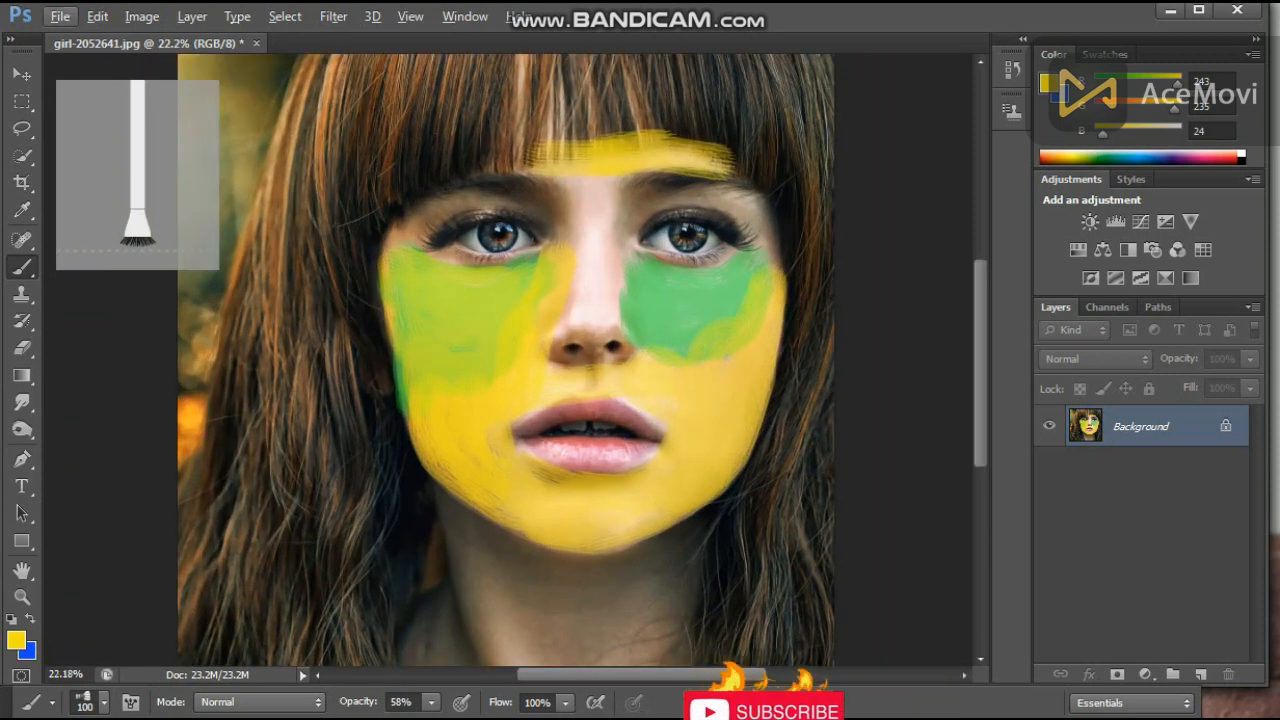
{"action": "mouse_move", "coordinate": [468, 405]}
{"action": "left_mouse_down"}
{"action": "mouse_move", "coordinate": [535, 555]}
{"action": "mouse_move", "coordinate": [478, 445]}
{"action": "mouse_move", "coordinate": [490, 420]}
{"action": "left_mouse_up"}
Step: Set the foreground color to pinkish red #f3185b and paint over the whole neck, including the yellow stroke
{"action": "left_click", "coordinate": [17, 640]}
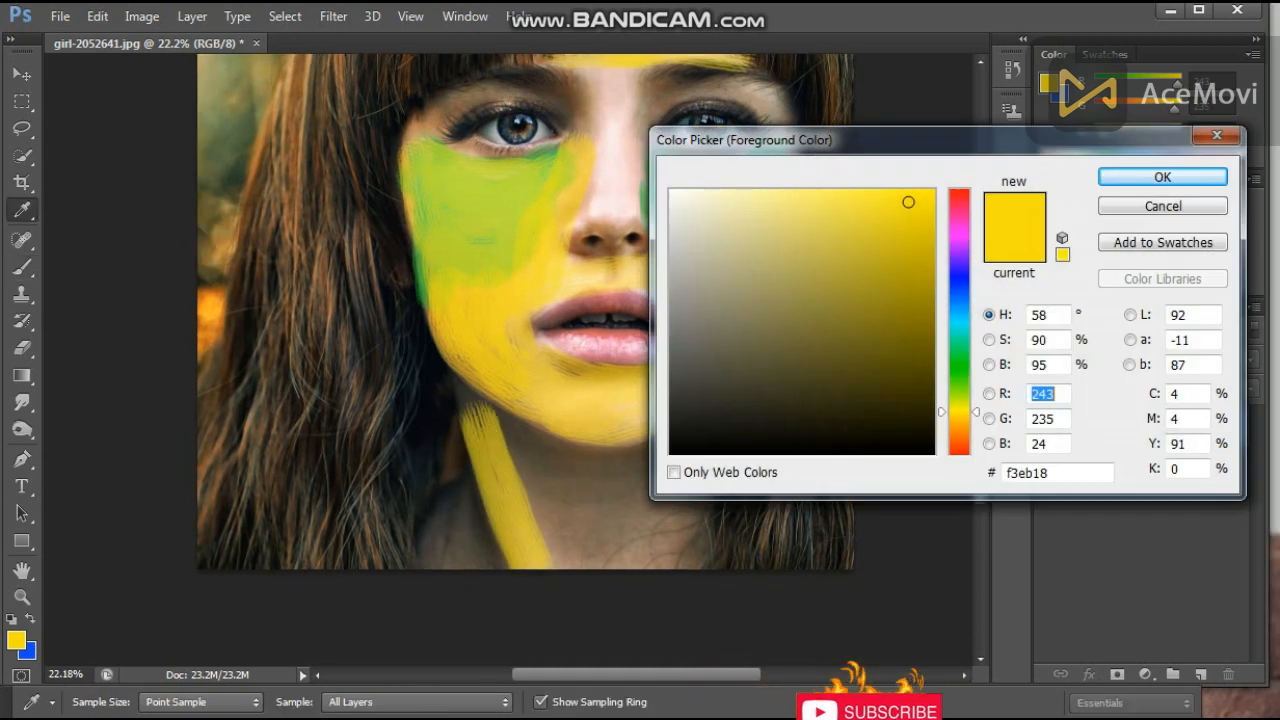
{"action": "left_click", "coordinate": [960, 203]}
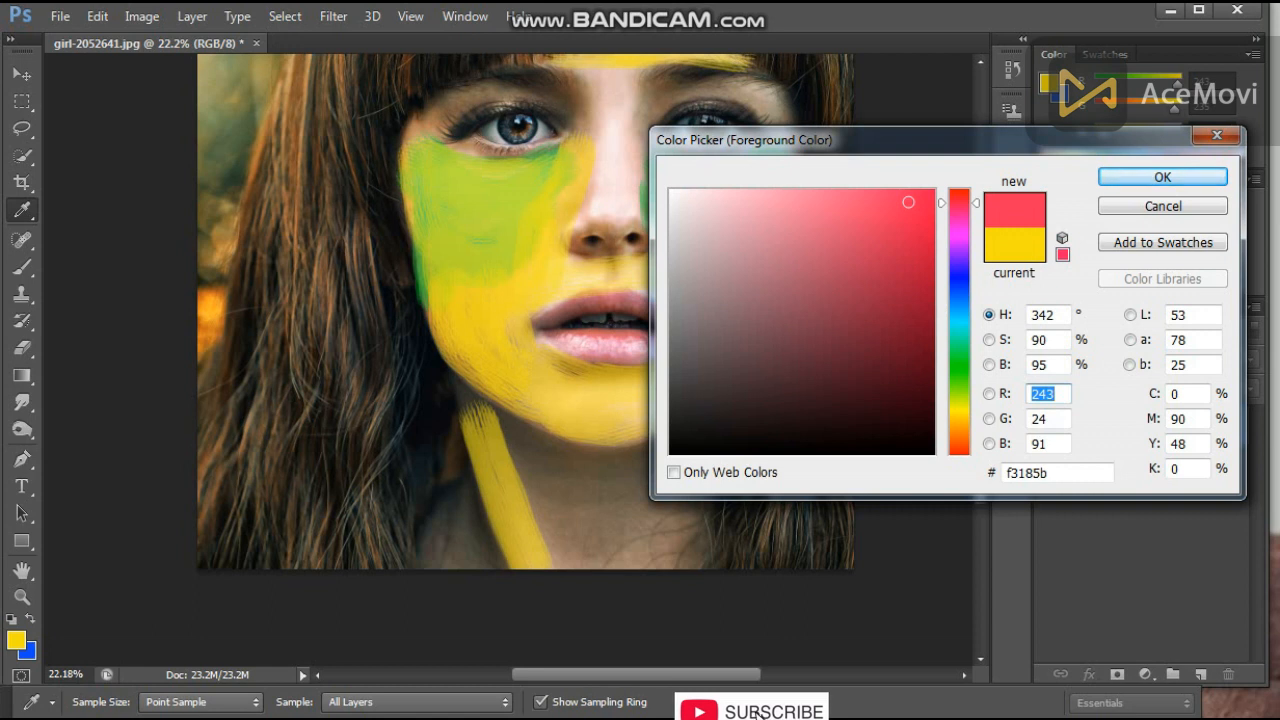
{"action": "key", "text": "Return"}
{"action": "left_click_drag", "start_coordinate": [722, 438], "coordinate": [668, 555]}
{"action": "left_click_drag", "start_coordinate": [709, 448], "coordinate": [665, 552]}
{"action": "mouse_move", "coordinate": [572, 548]}
{"action": "left_mouse_down"}
{"action": "mouse_move", "coordinate": [486, 545]}
{"action": "mouse_move", "coordinate": [468, 474]}
{"action": "mouse_move", "coordinate": [436, 530]}
{"action": "left_mouse_up"}
{"action": "mouse_move", "coordinate": [510, 450]}
{"action": "left_mouse_down"}
{"action": "mouse_move", "coordinate": [580, 465]}
{"action": "mouse_move", "coordinate": [710, 445]}
{"action": "mouse_move", "coordinate": [690, 425]}
{"action": "mouse_move", "coordinate": [525, 440]}
{"action": "mouse_move", "coordinate": [497, 414]}
{"action": "left_mouse_up"}
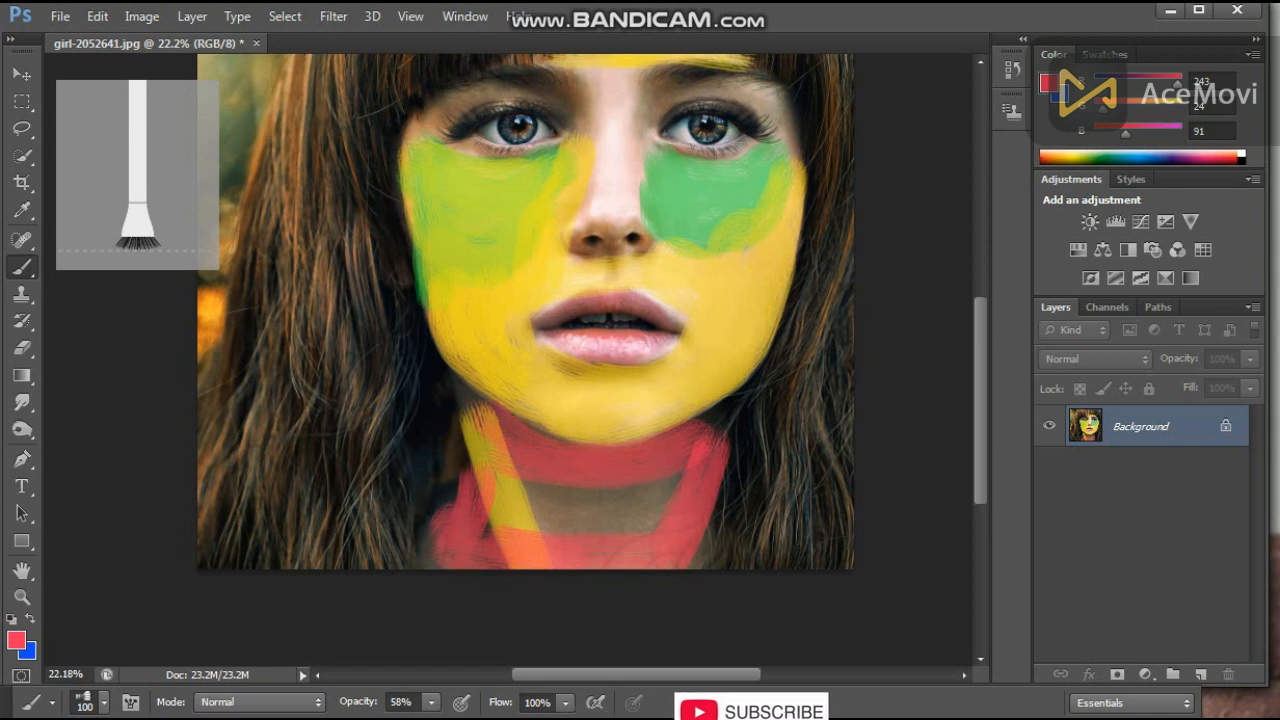
{"action": "left_click_drag", "start_coordinate": [580, 502], "coordinate": [500, 482]}
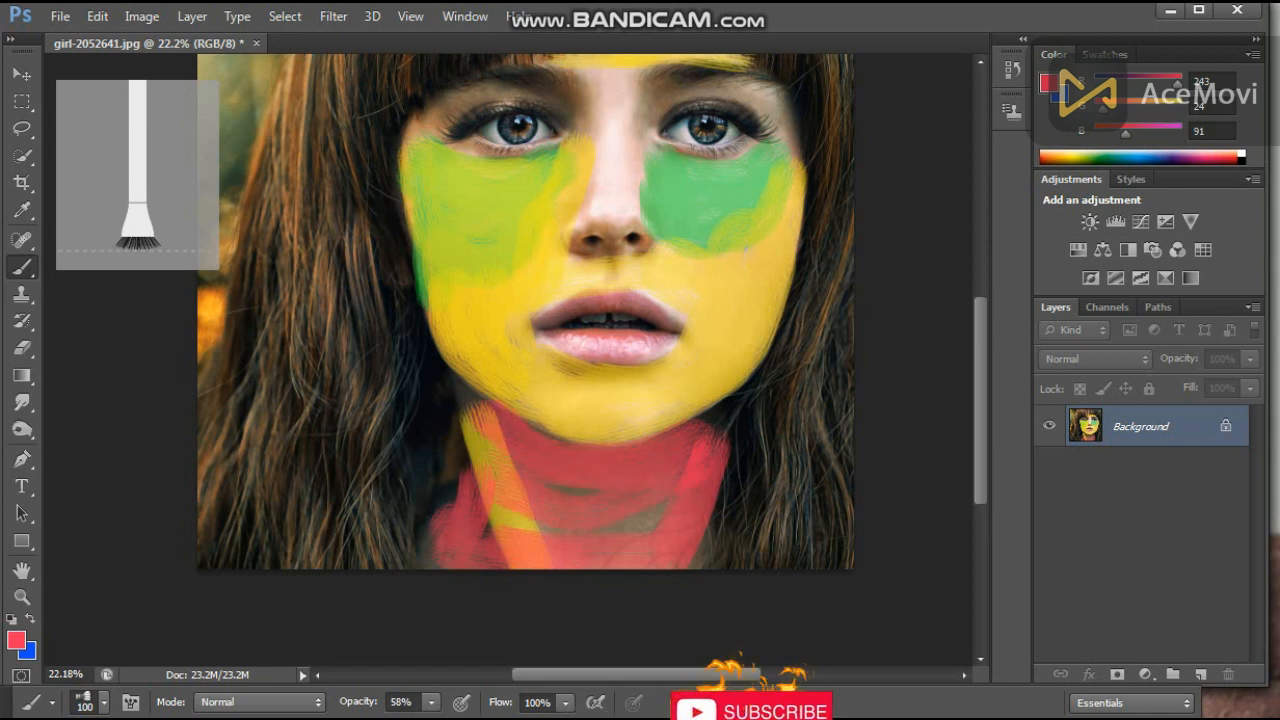
{"action": "left_click_drag", "start_coordinate": [480, 440], "coordinate": [500, 525]}
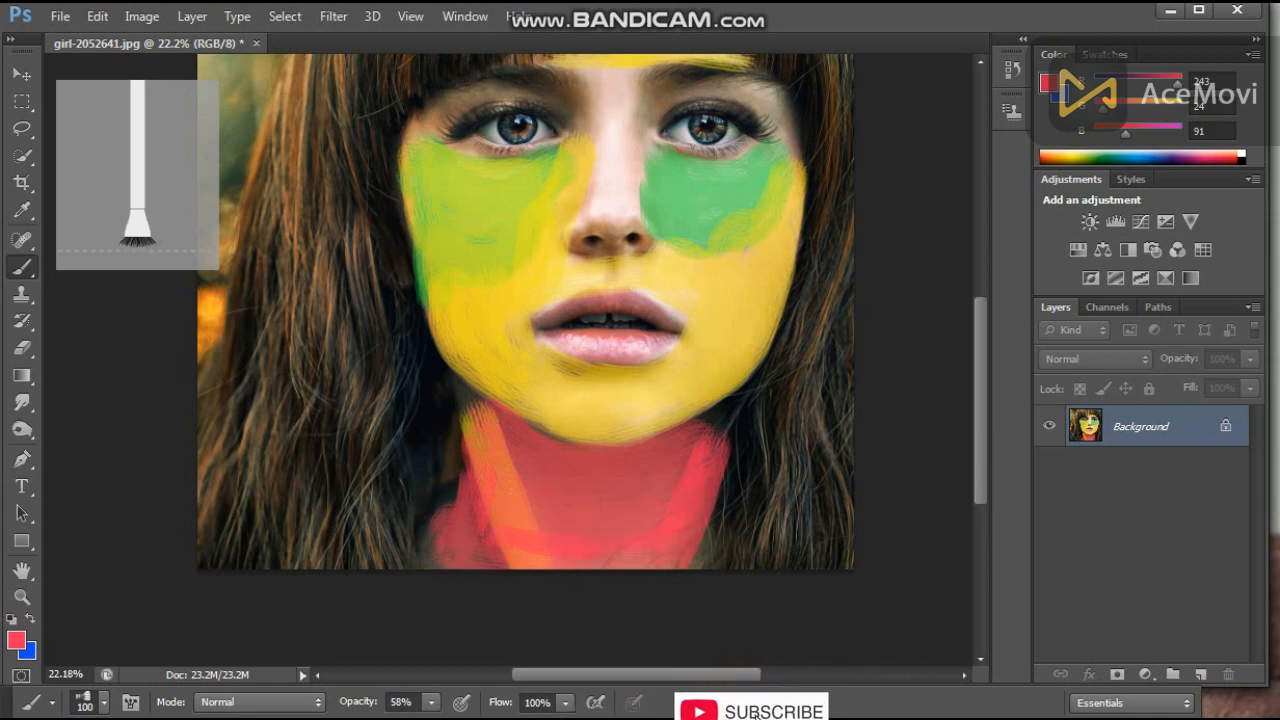
Step: Set the foreground color to blue #182cf3 and paint over the red neck and the lower cheek on the image's left side
{"action": "left_click", "coordinate": [17, 640]}
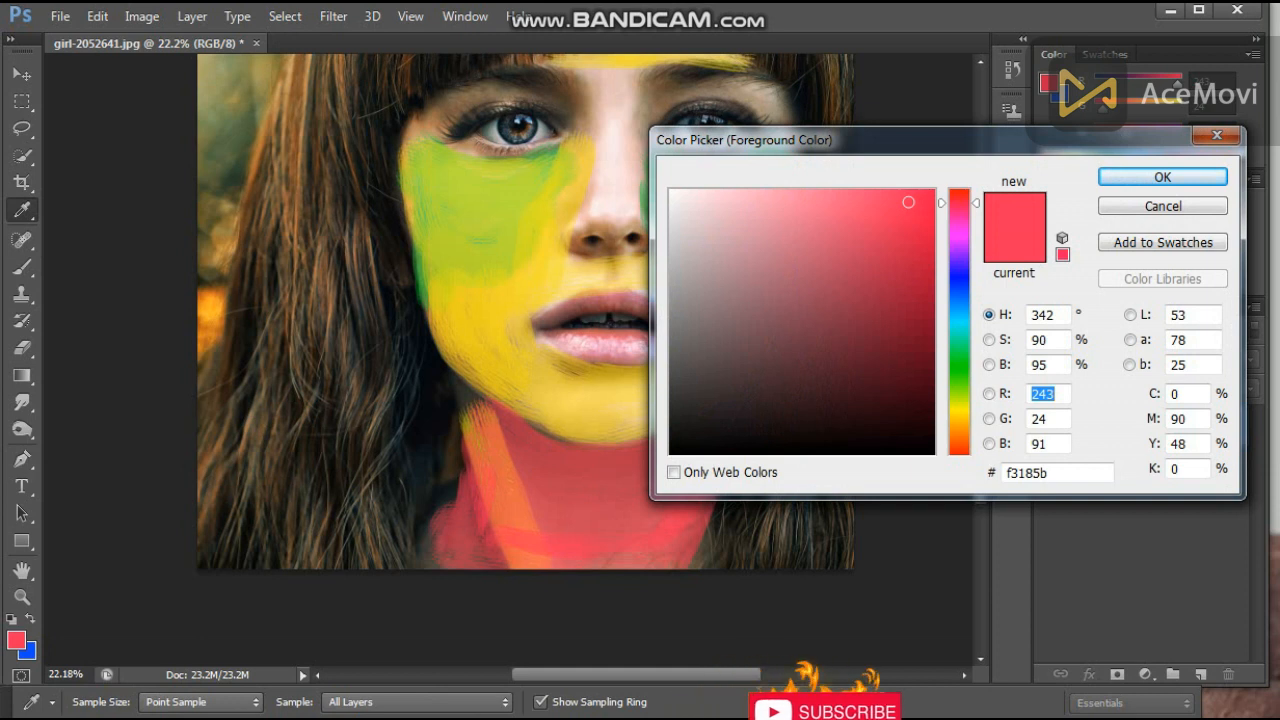
{"action": "left_click", "coordinate": [960, 282]}
{"action": "left_click", "coordinate": [1162, 177]}
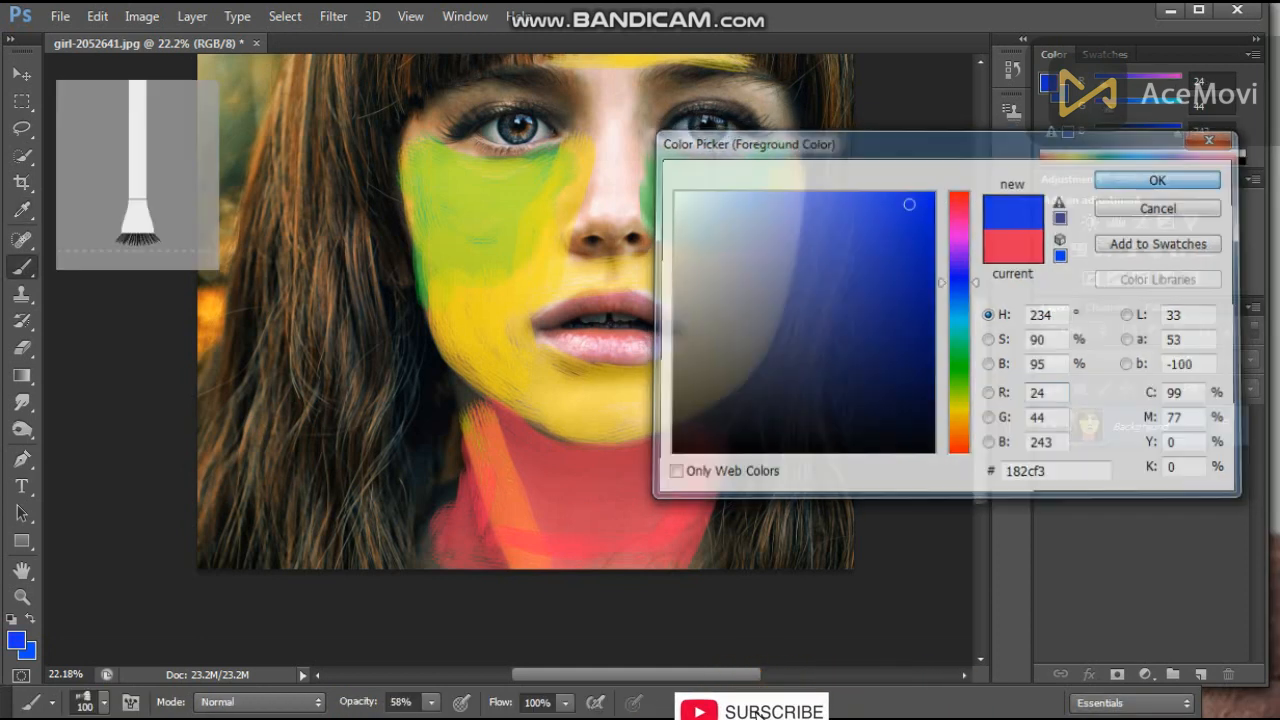
{"action": "mouse_move", "coordinate": [488, 440]}
{"action": "left_mouse_down"}
{"action": "mouse_move", "coordinate": [600, 469]}
{"action": "mouse_move", "coordinate": [685, 462]}
{"action": "left_mouse_up"}
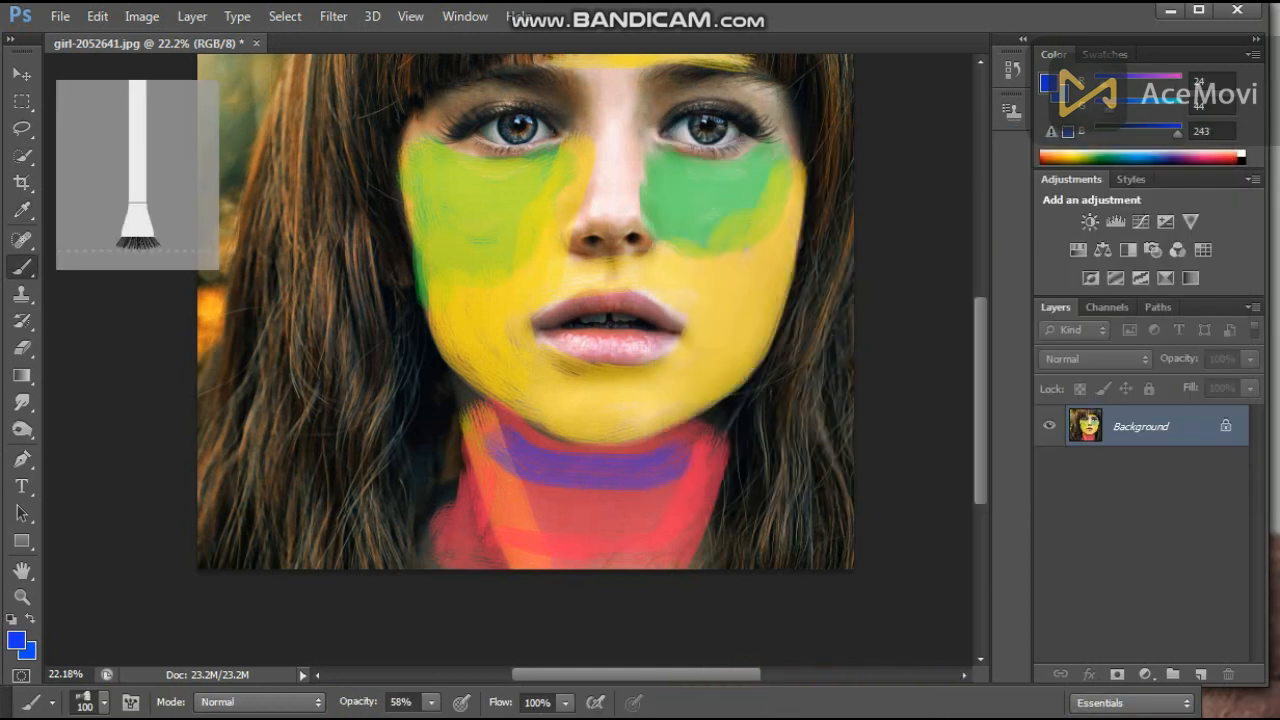
{"action": "left_click_drag", "start_coordinate": [615, 489], "coordinate": [490, 430]}
{"action": "mouse_move", "coordinate": [622, 474]}
{"action": "left_mouse_down"}
{"action": "mouse_move", "coordinate": [706, 450]}
{"action": "mouse_move", "coordinate": [625, 516]}
{"action": "mouse_move", "coordinate": [505, 478]}
{"action": "mouse_move", "coordinate": [628, 500]}
{"action": "mouse_move", "coordinate": [495, 530]}
{"action": "mouse_move", "coordinate": [575, 565]}
{"action": "mouse_move", "coordinate": [545, 560]}
{"action": "mouse_move", "coordinate": [480, 450]}
{"action": "left_mouse_up"}
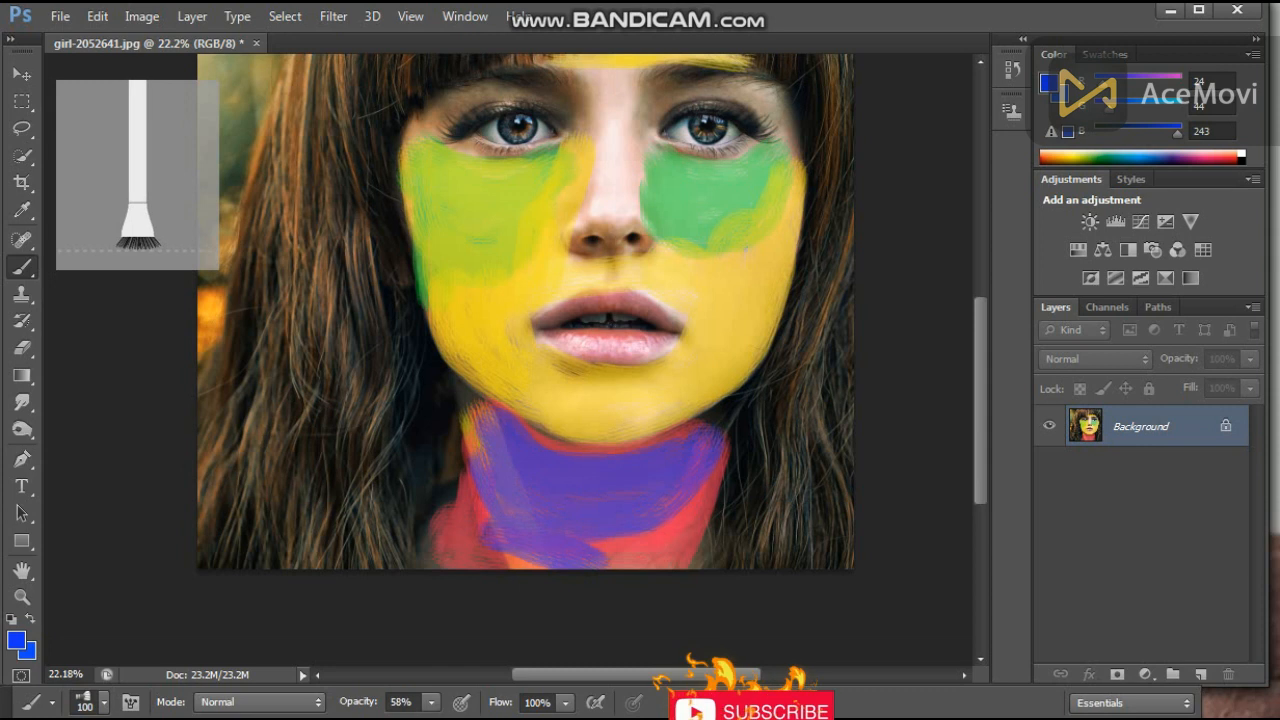
{"action": "left_click_drag", "start_coordinate": [622, 558], "coordinate": [614, 541]}
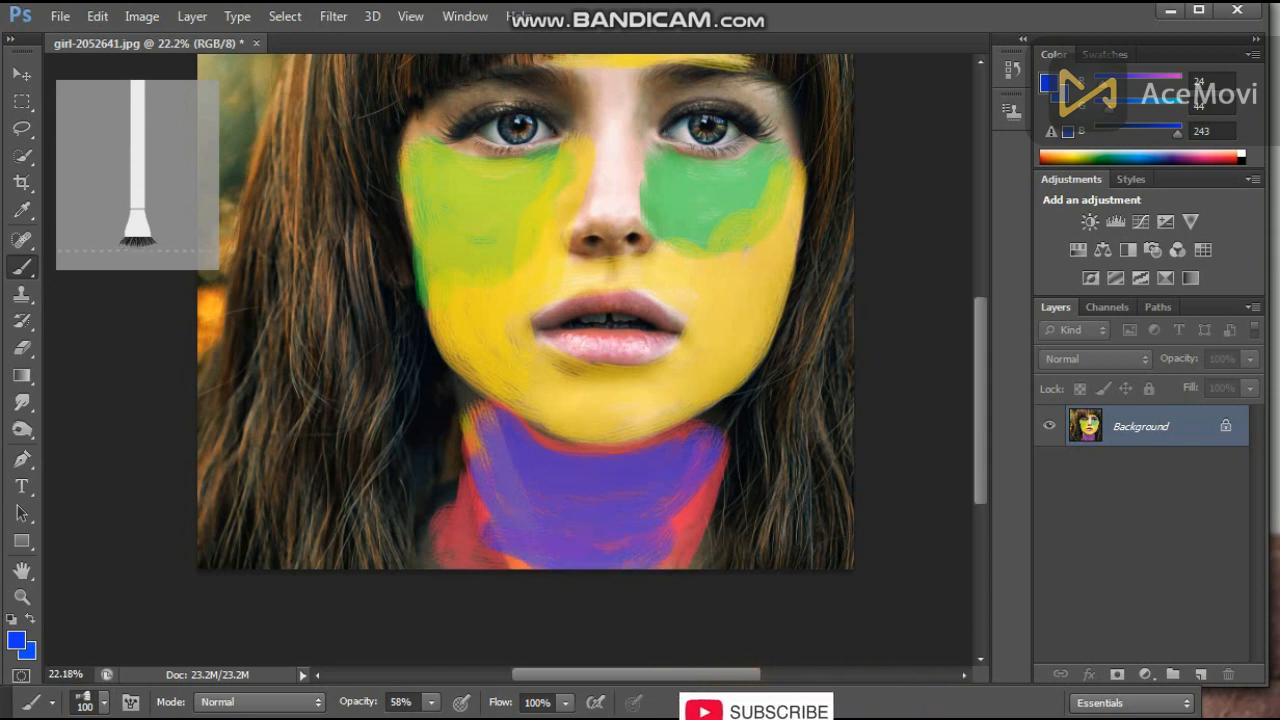
{"action": "mouse_move", "coordinate": [440, 290]}
{"action": "left_mouse_down"}
{"action": "mouse_move", "coordinate": [460, 350]}
{"action": "mouse_move", "coordinate": [500, 245]}
{"action": "mouse_move", "coordinate": [530, 260]}
{"action": "mouse_move", "coordinate": [545, 215]}
{"action": "mouse_move", "coordinate": [525, 330]}
{"action": "mouse_move", "coordinate": [510, 235]}
{"action": "mouse_move", "coordinate": [470, 250]}
{"action": "mouse_move", "coordinate": [440, 290]}
{"action": "left_mouse_up"}
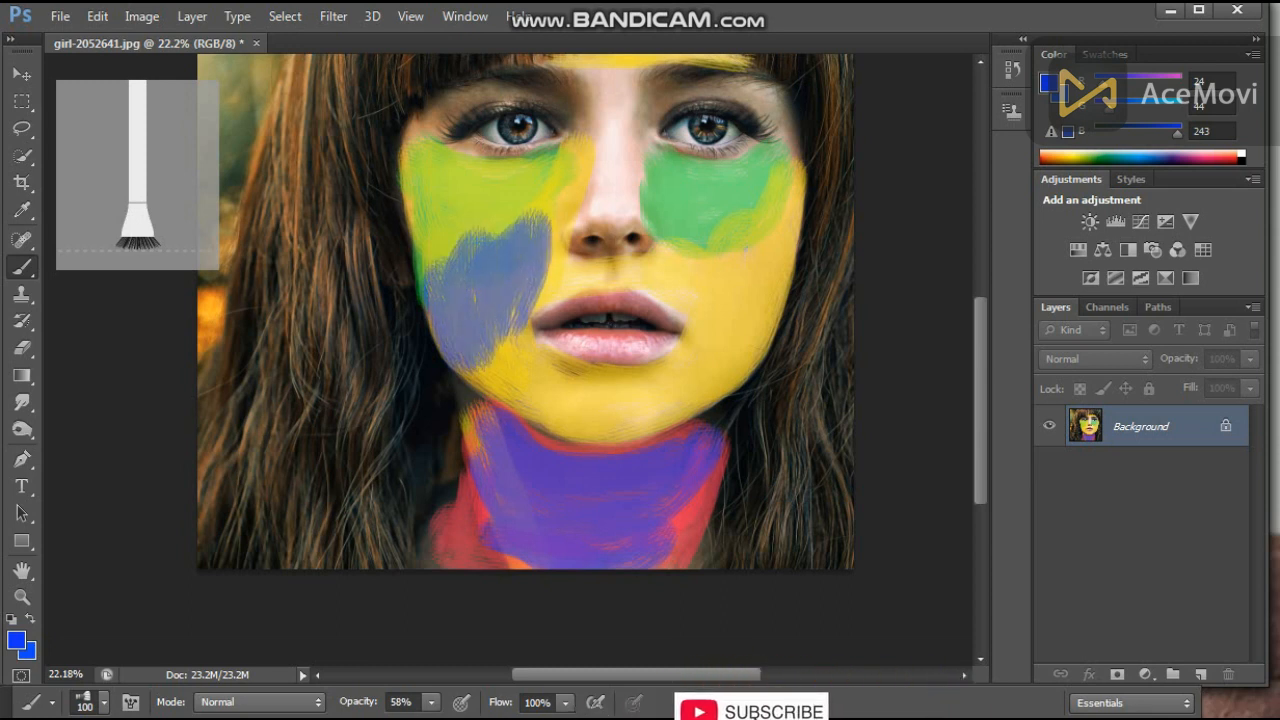
{"action": "left_click_drag", "start_coordinate": [503, 264], "coordinate": [481, 325]}
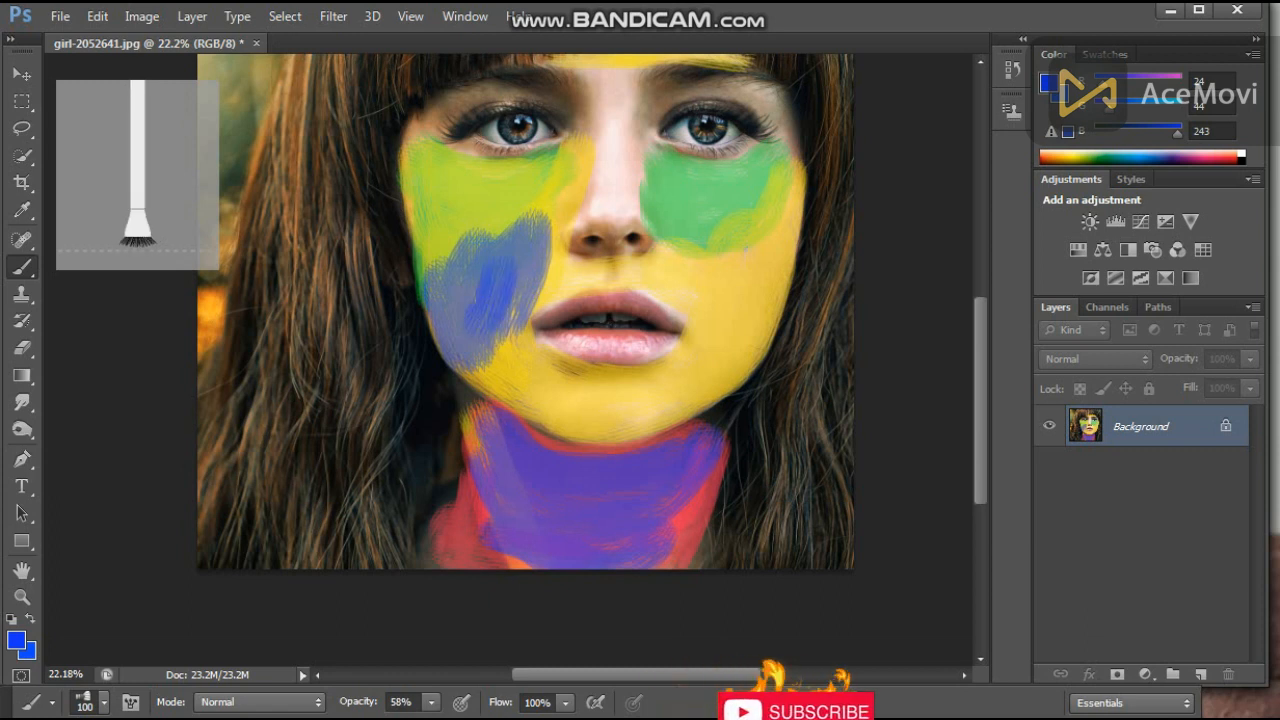
Step: Raise the brush opacity to 100% and paint solid blue patches on both lower cheeks and the chin
{"action": "left_click", "coordinate": [431, 703]}
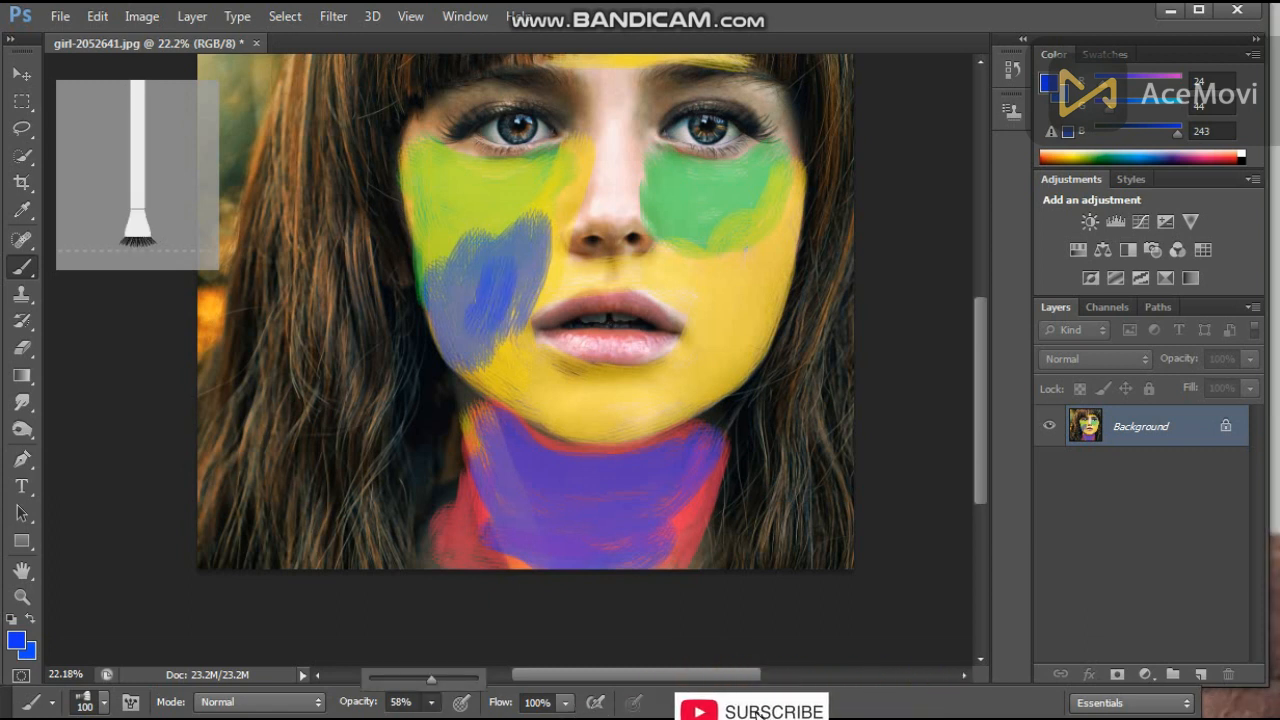
{"action": "mouse_move", "coordinate": [714, 263]}
{"action": "left_mouse_down"}
{"action": "mouse_move", "coordinate": [775, 230]}
{"action": "mouse_move", "coordinate": [760, 320]}
{"action": "mouse_move", "coordinate": [720, 335]}
{"action": "mouse_move", "coordinate": [763, 232]}
{"action": "mouse_move", "coordinate": [746, 246]}
{"action": "mouse_move", "coordinate": [746, 277]}
{"action": "left_mouse_up"}
{"action": "mouse_move", "coordinate": [536, 230]}
{"action": "left_mouse_down"}
{"action": "mouse_move", "coordinate": [502, 338]}
{"action": "mouse_move", "coordinate": [505, 222]}
{"action": "mouse_move", "coordinate": [470, 295]}
{"action": "mouse_move", "coordinate": [440, 245]}
{"action": "mouse_move", "coordinate": [460, 345]}
{"action": "mouse_move", "coordinate": [440, 280]}
{"action": "mouse_move", "coordinate": [482, 354]}
{"action": "left_mouse_up"}
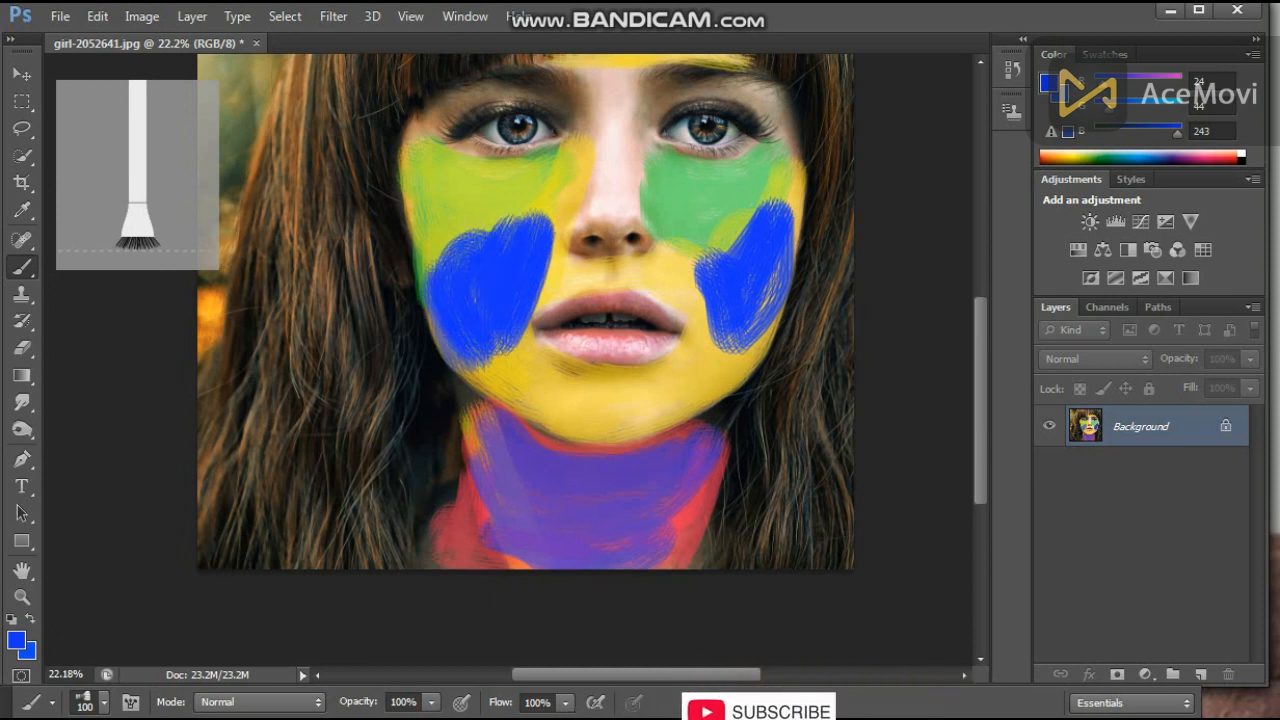
{"action": "left_click_drag", "start_coordinate": [565, 400], "coordinate": [705, 400]}
{"action": "left_click_drag", "start_coordinate": [620, 330], "coordinate": [597, 420]}
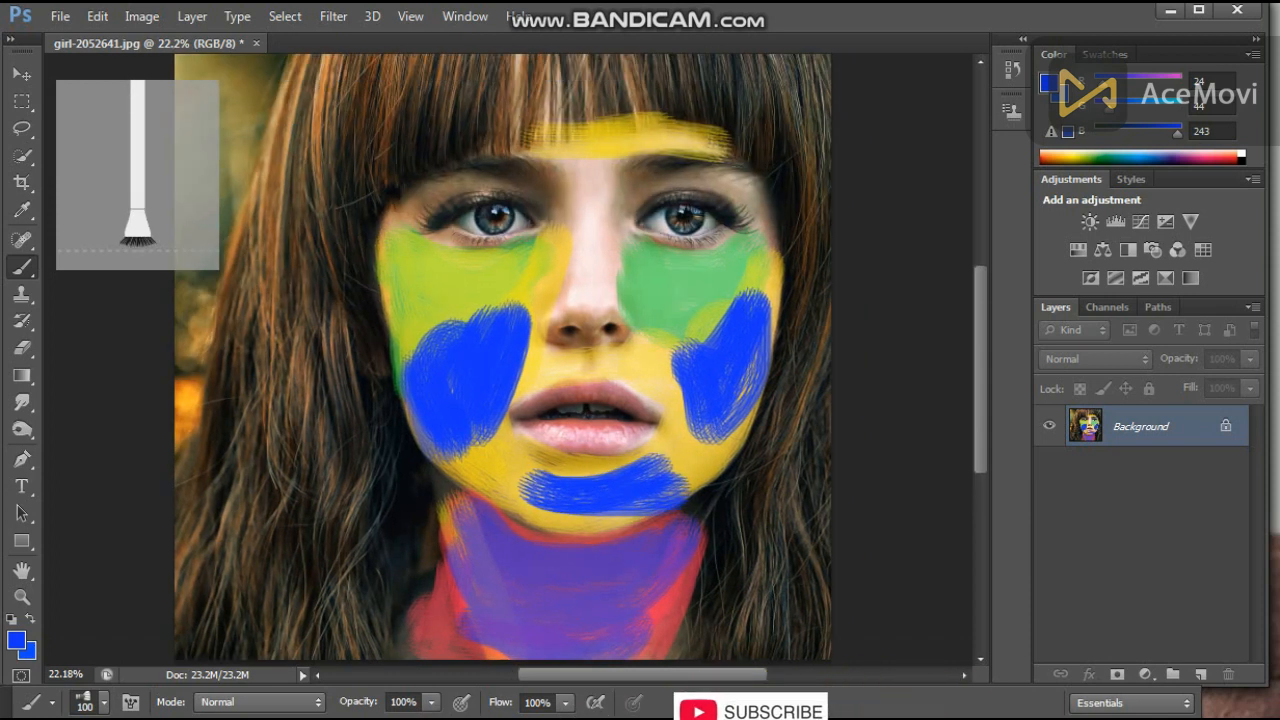
Step: Paint solid blue down the nose, across the forehead band and on the temple beside the image's left eye
{"action": "mouse_move", "coordinate": [598, 190]}
{"action": "left_mouse_down"}
{"action": "mouse_move", "coordinate": [590, 312]}
{"action": "mouse_move", "coordinate": [596, 195]}
{"action": "mouse_move", "coordinate": [588, 290]}
{"action": "mouse_move", "coordinate": [588, 205]}
{"action": "mouse_move", "coordinate": [573, 302]}
{"action": "mouse_move", "coordinate": [560, 262]}
{"action": "mouse_move", "coordinate": [602, 188]}
{"action": "mouse_move", "coordinate": [616, 300]}
{"action": "left_mouse_up"}
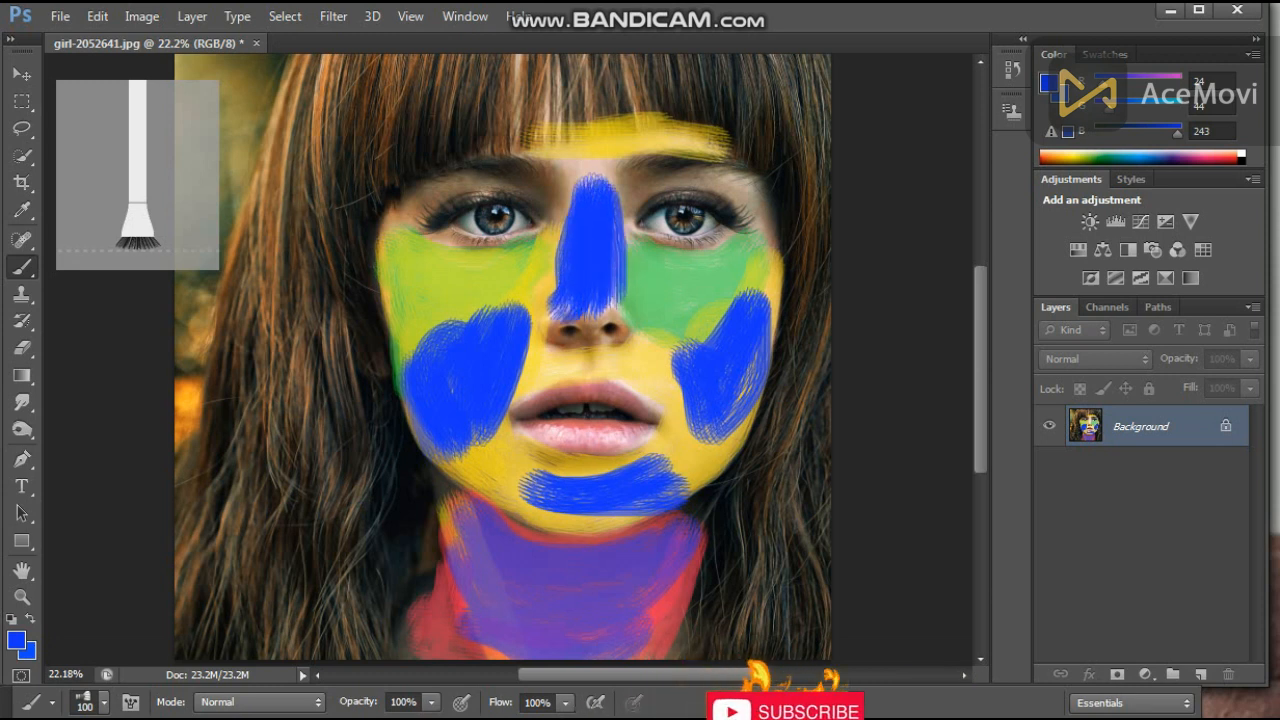
{"action": "left_click_drag", "start_coordinate": [542, 136], "coordinate": [735, 140]}
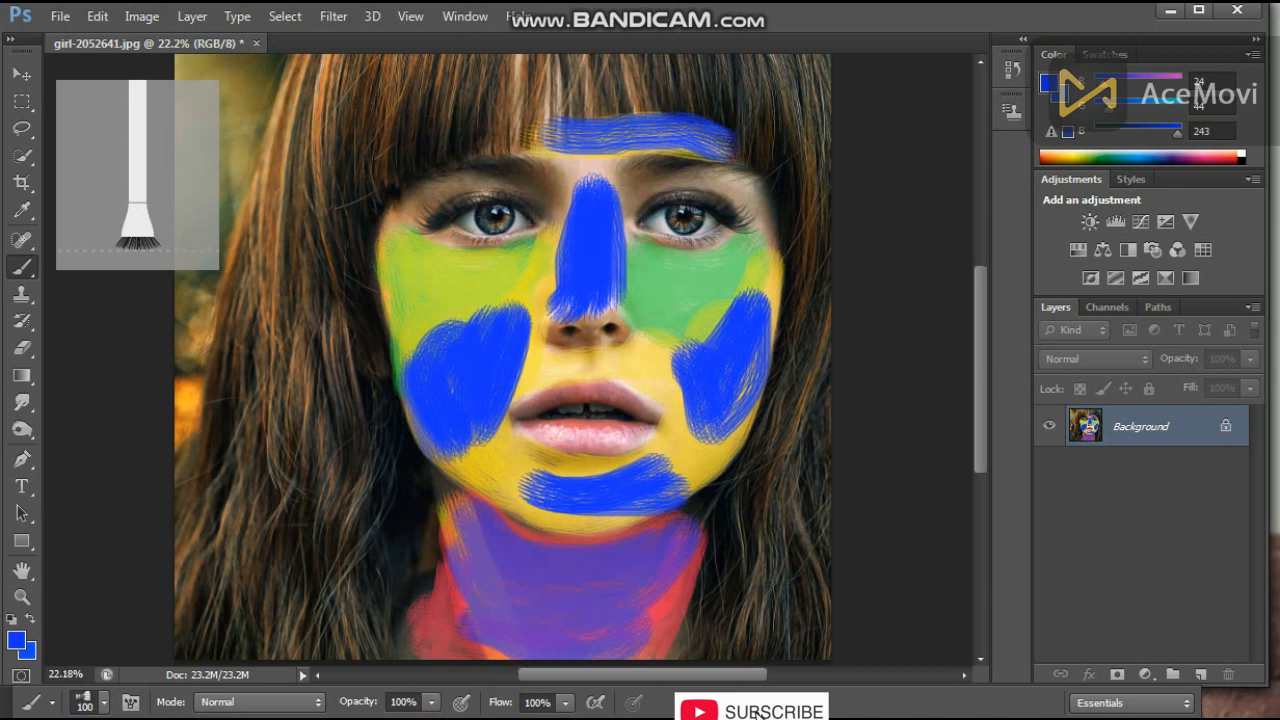
{"action": "mouse_move", "coordinate": [410, 245]}
{"action": "left_mouse_down"}
{"action": "mouse_move", "coordinate": [392, 208]}
{"action": "mouse_move", "coordinate": [430, 190]}
{"action": "left_mouse_up"}
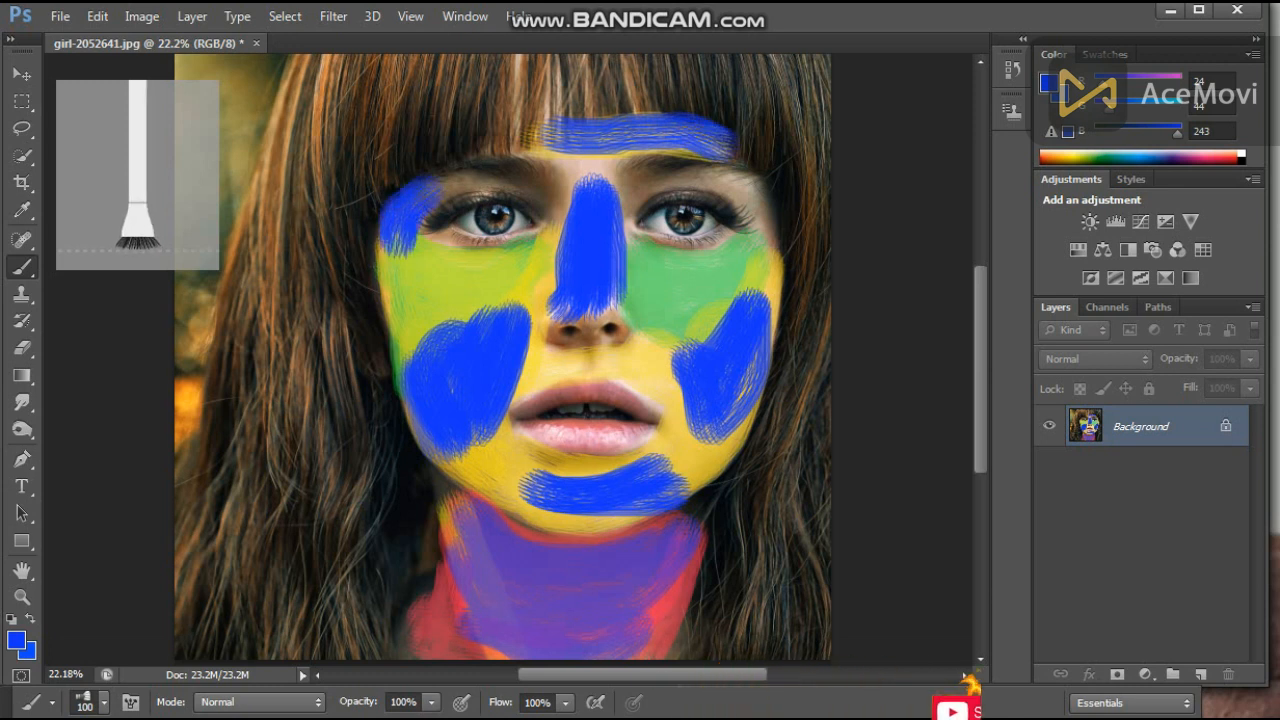
Step: Set the foreground color to pinkish red #f31865 and paint over part of the forehead band, the nose and both cheeks below the eyes
{"action": "scroll", "coordinate": [508, 360], "scroll_direction": "down", "scroll_amount": 8}
{"action": "scroll", "coordinate": [508, 360], "scroll_direction": "up", "scroll_amount": 5}
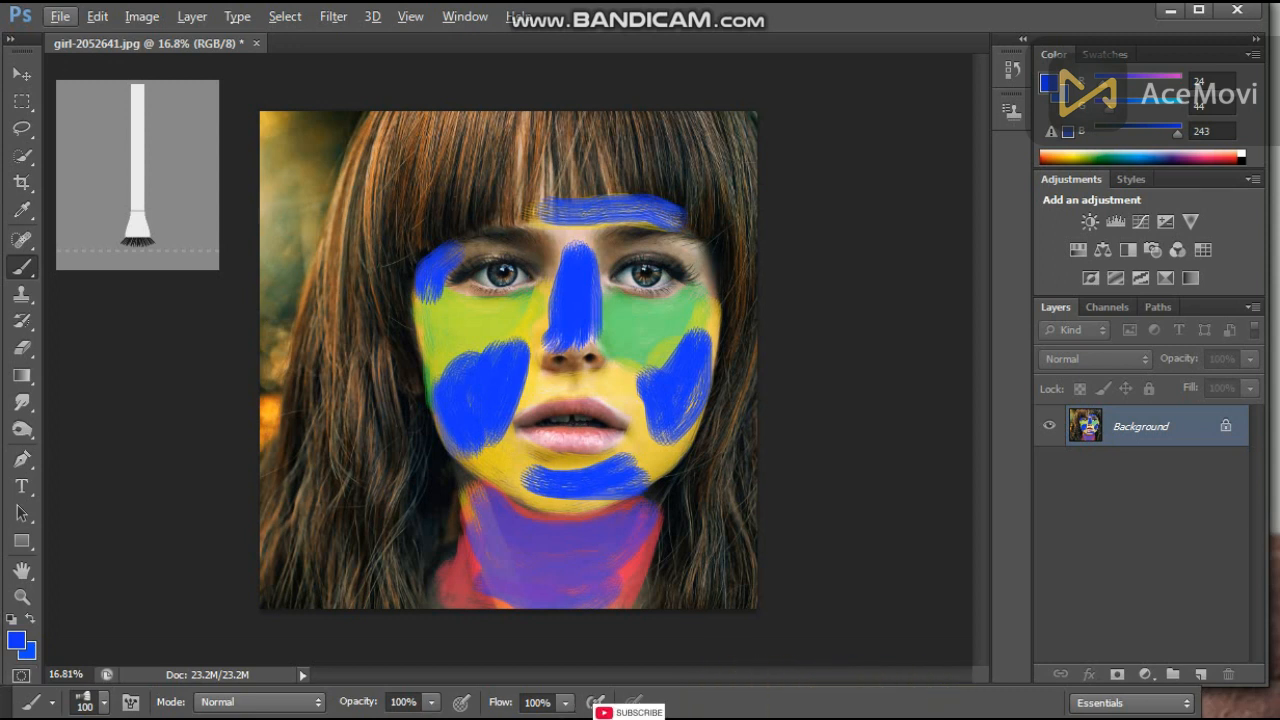
{"action": "left_click", "coordinate": [16, 641]}
{"action": "left_click", "coordinate": [959, 205]}
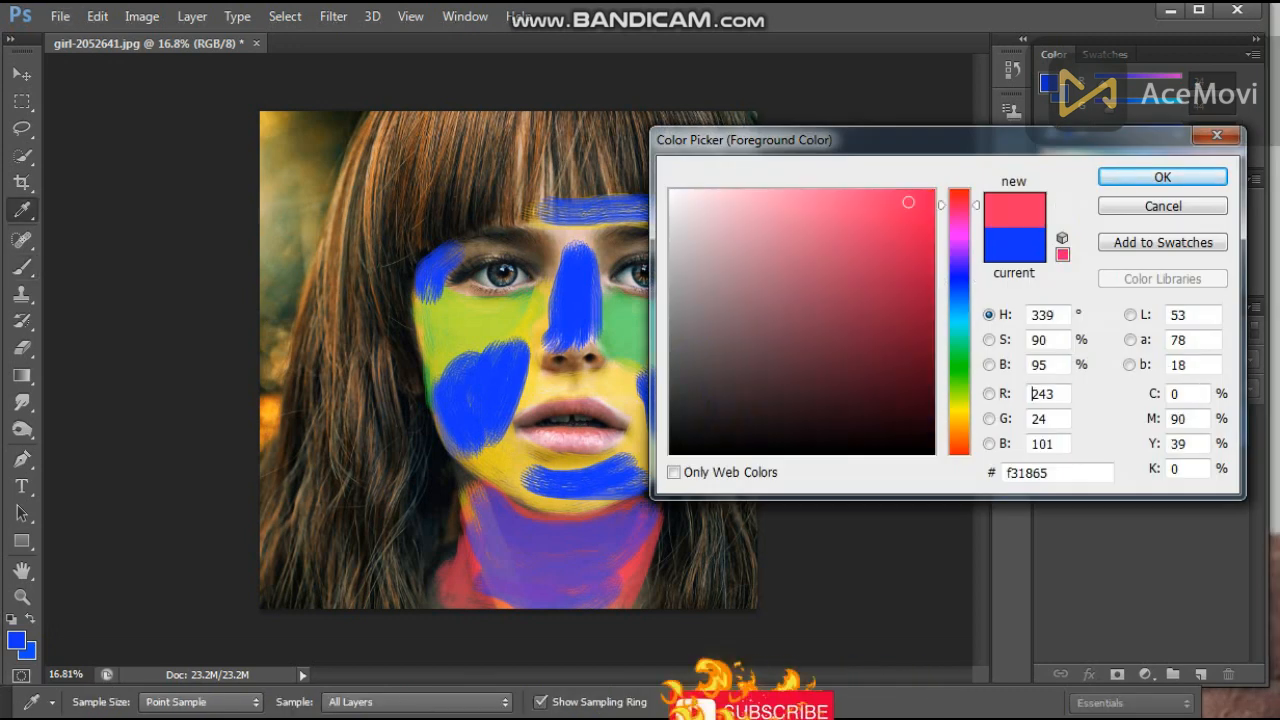
{"action": "key", "text": "Return"}
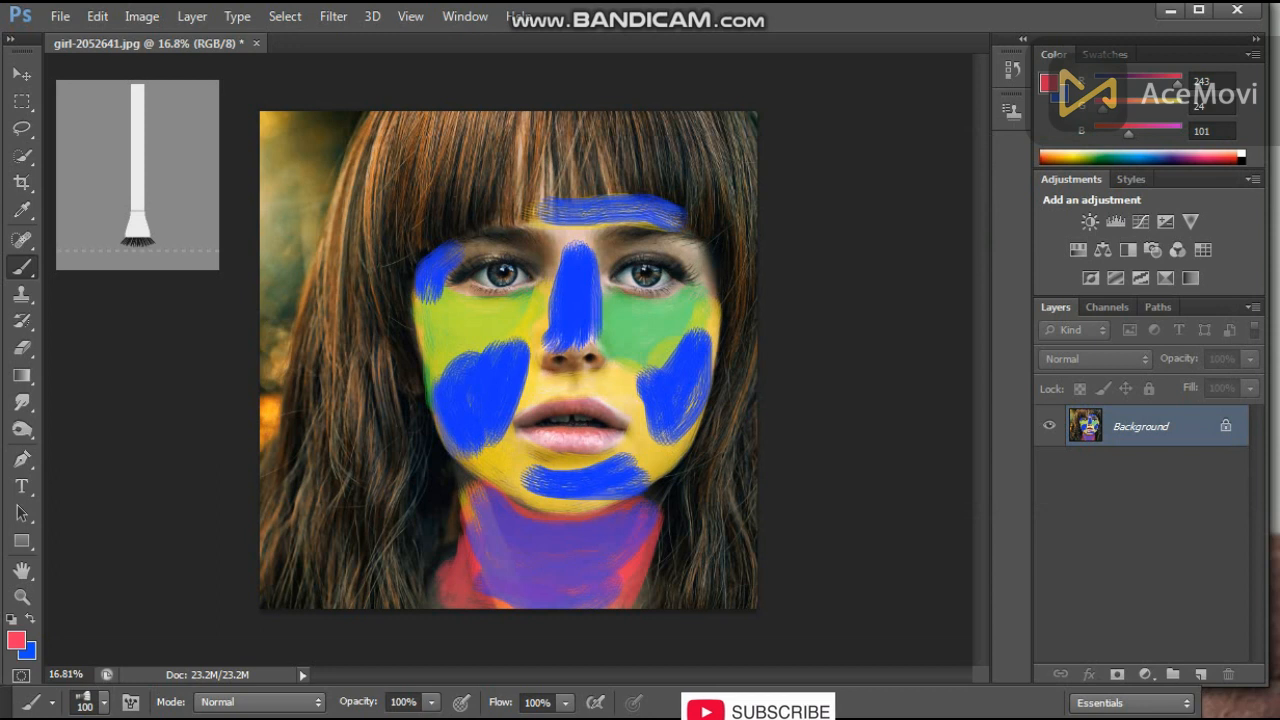
{"action": "mouse_move", "coordinate": [556, 211]}
{"action": "left_mouse_down"}
{"action": "mouse_move", "coordinate": [606, 210]}
{"action": "mouse_move", "coordinate": [580, 252]}
{"action": "mouse_move", "coordinate": [575, 335]}
{"action": "mouse_move", "coordinate": [572, 255]}
{"action": "mouse_move", "coordinate": [588, 332]}
{"action": "left_mouse_up"}
{"action": "mouse_move", "coordinate": [507, 319]}
{"action": "left_mouse_down"}
{"action": "mouse_move", "coordinate": [448, 297]}
{"action": "mouse_move", "coordinate": [463, 325]}
{"action": "mouse_move", "coordinate": [515, 332]}
{"action": "left_mouse_up"}
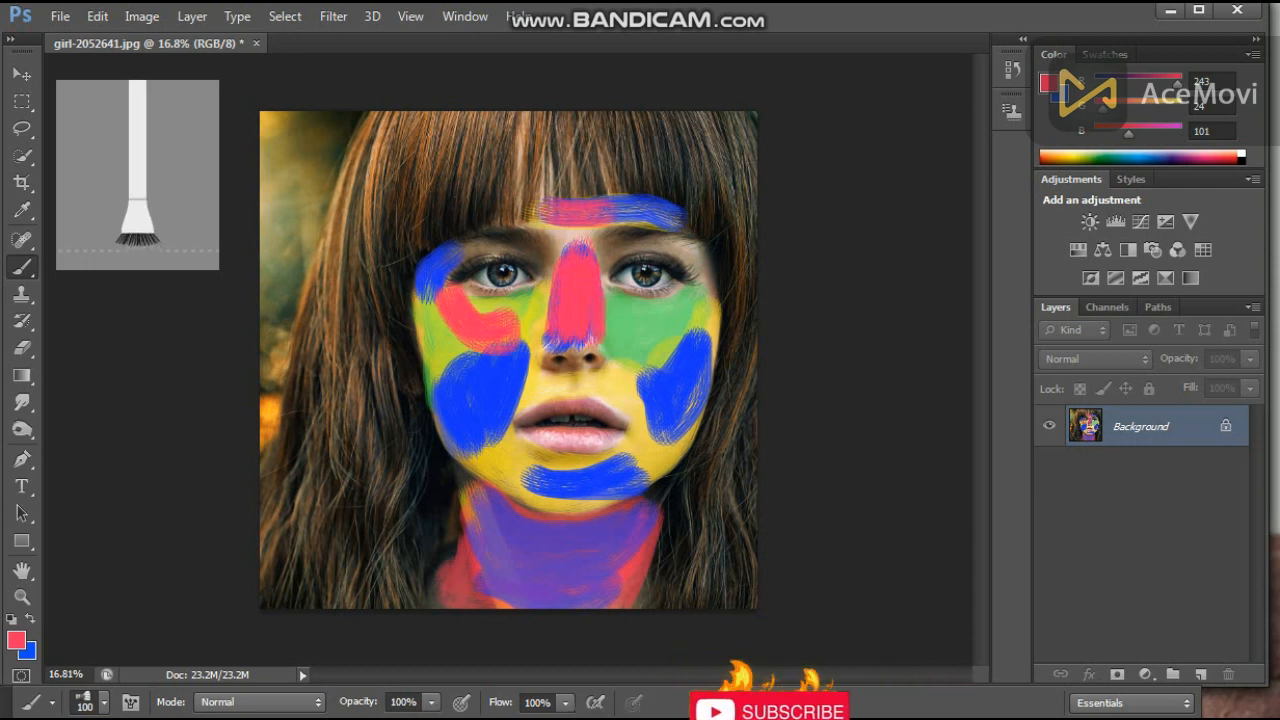
{"action": "mouse_move", "coordinate": [624, 300]}
{"action": "left_mouse_down"}
{"action": "mouse_move", "coordinate": [680, 338]}
{"action": "mouse_move", "coordinate": [708, 302]}
{"action": "mouse_move", "coordinate": [650, 336]}
{"action": "mouse_move", "coordinate": [680, 358]}
{"action": "mouse_move", "coordinate": [665, 392]}
{"action": "mouse_move", "coordinate": [620, 325]}
{"action": "left_mouse_up"}
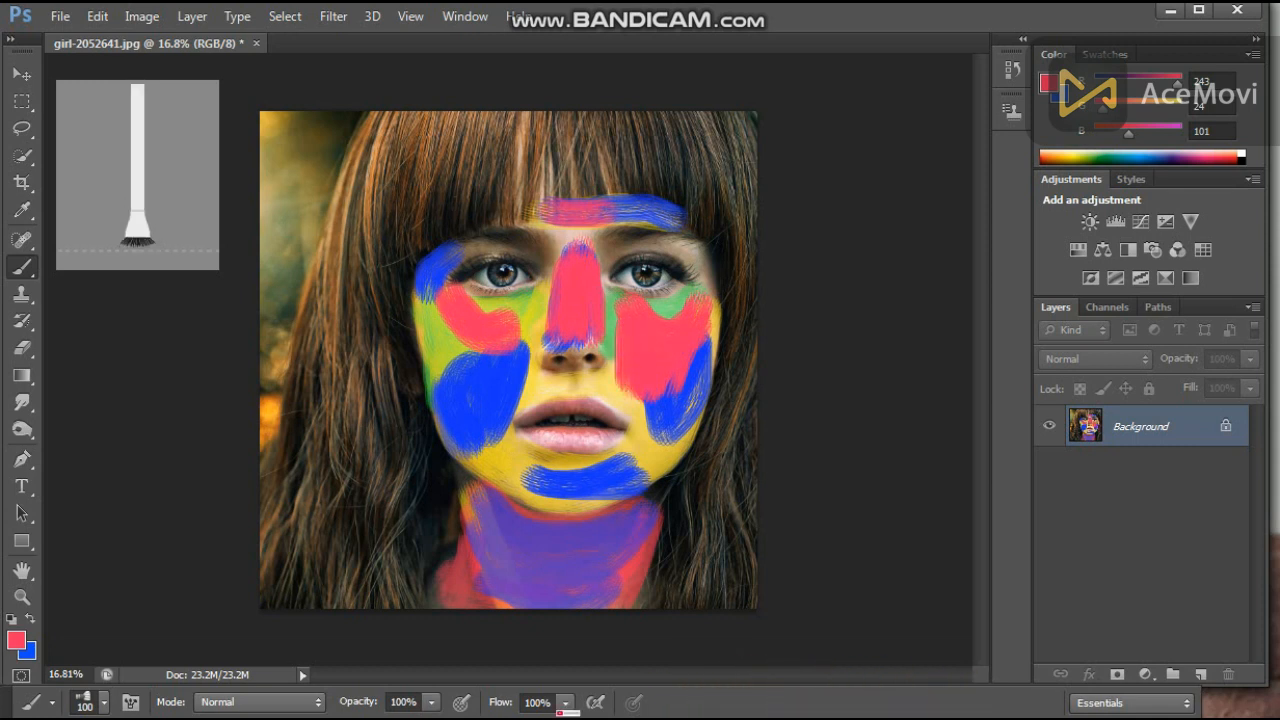
Step: Paint pinkish red over the rest of the cheek on the image's left side, the neck and part of the chin
{"action": "mouse_move", "coordinate": [524, 318]}
{"action": "left_mouse_down"}
{"action": "mouse_move", "coordinate": [498, 388]}
{"action": "mouse_move", "coordinate": [432, 322]}
{"action": "mouse_move", "coordinate": [445, 365]}
{"action": "mouse_move", "coordinate": [495, 380]}
{"action": "left_mouse_up"}
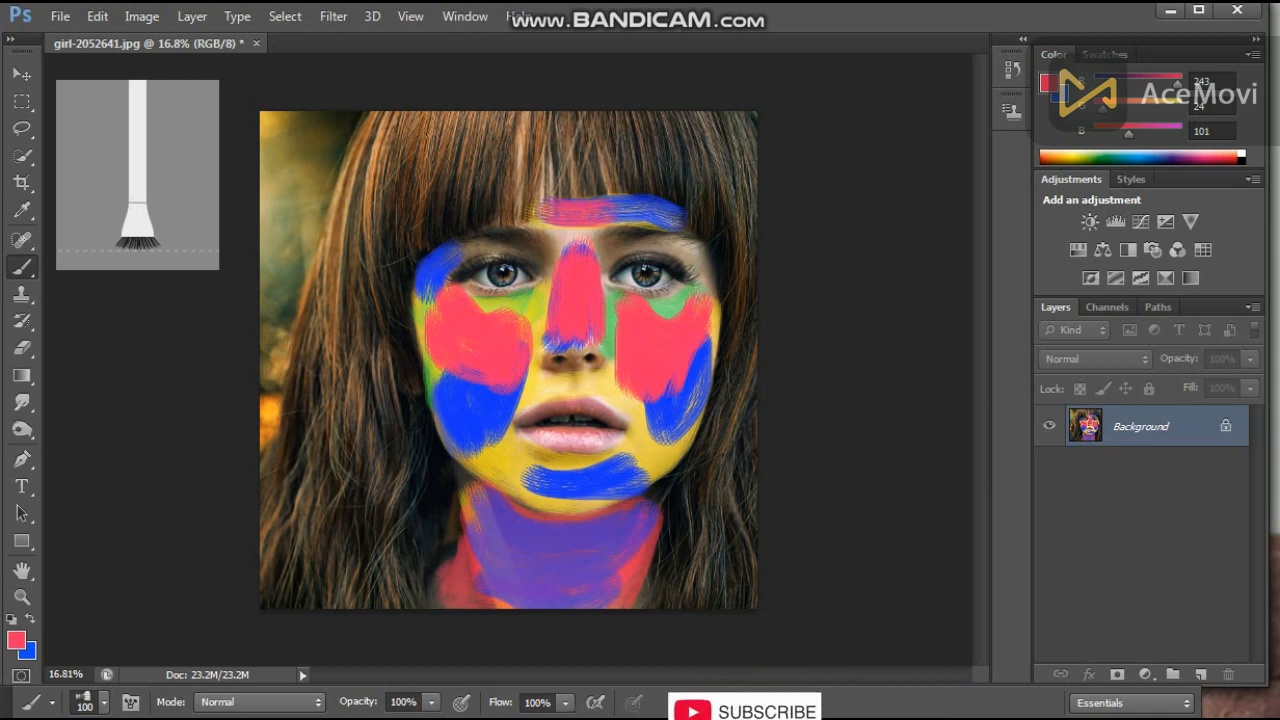
{"action": "mouse_move", "coordinate": [564, 542]}
{"action": "left_mouse_down"}
{"action": "mouse_move", "coordinate": [462, 538]}
{"action": "mouse_move", "coordinate": [552, 594]}
{"action": "left_mouse_up"}
{"action": "left_click_drag", "start_coordinate": [628, 468], "coordinate": [516, 480]}
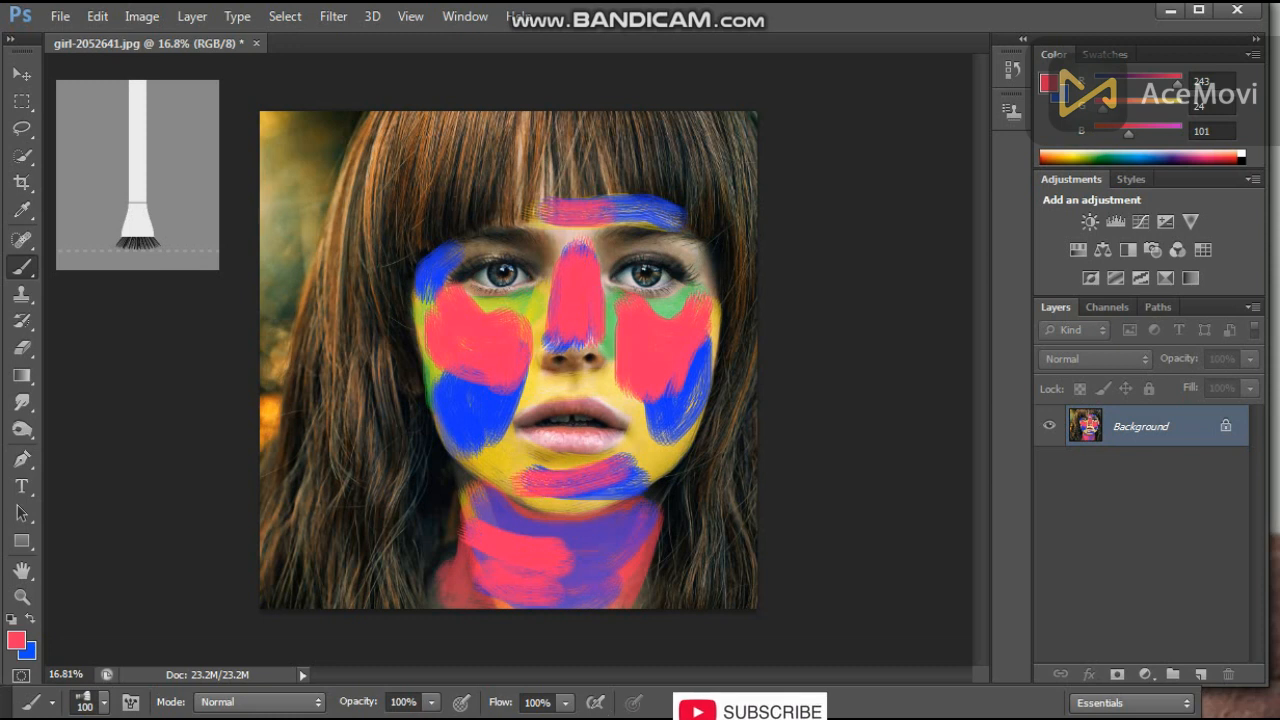
Step: Set the foreground color to near-white #faf2f5 and paint highlight strokes on both cheeks, the chin, the nose and the neck
{"action": "left_click", "coordinate": [17, 640]}
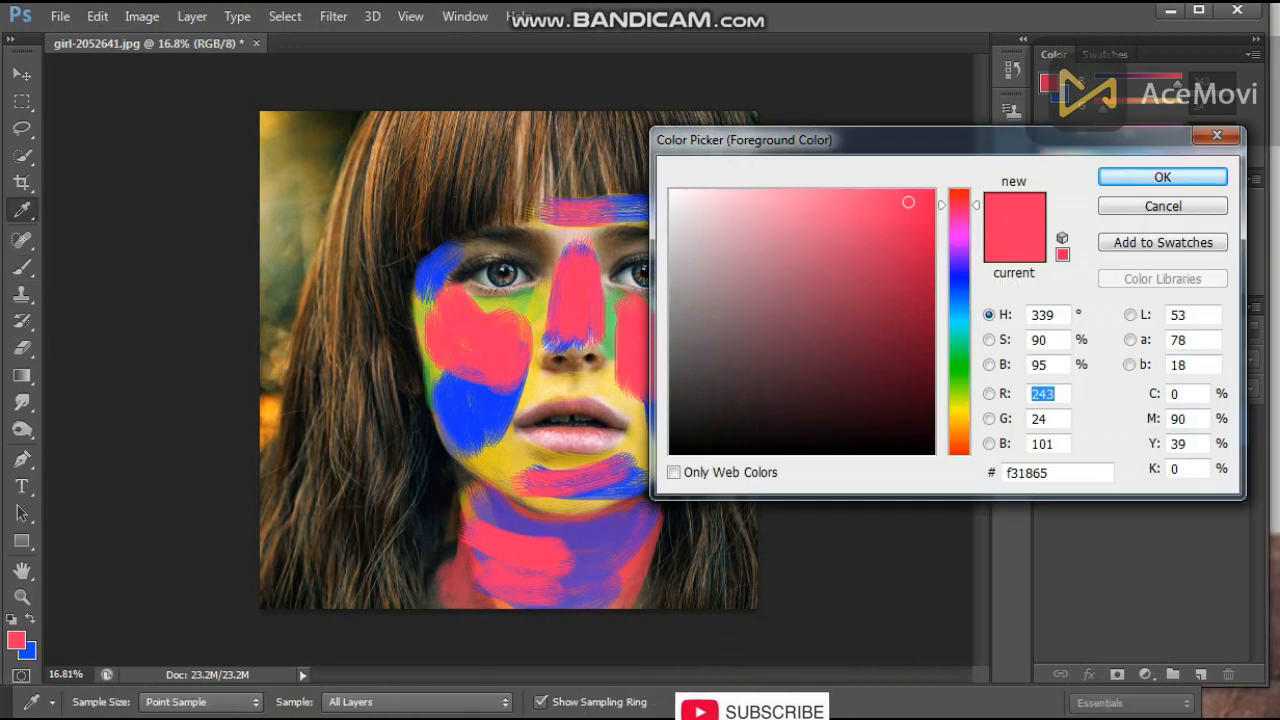
{"action": "left_click", "coordinate": [678, 195]}
{"action": "left_click", "coordinate": [1162, 176]}
{"action": "mouse_move", "coordinate": [438, 292]}
{"action": "left_mouse_down"}
{"action": "mouse_move", "coordinate": [440, 362]}
{"action": "mouse_move", "coordinate": [464, 325]}
{"action": "mouse_move", "coordinate": [474, 352]}
{"action": "left_mouse_up"}
{"action": "mouse_move", "coordinate": [652, 350]}
{"action": "left_mouse_down"}
{"action": "mouse_move", "coordinate": [663, 342]}
{"action": "mouse_move", "coordinate": [664, 384]}
{"action": "left_mouse_up"}
{"action": "left_click_drag", "start_coordinate": [584, 479], "coordinate": [536, 482]}
{"action": "left_click_drag", "start_coordinate": [578, 264], "coordinate": [583, 302]}
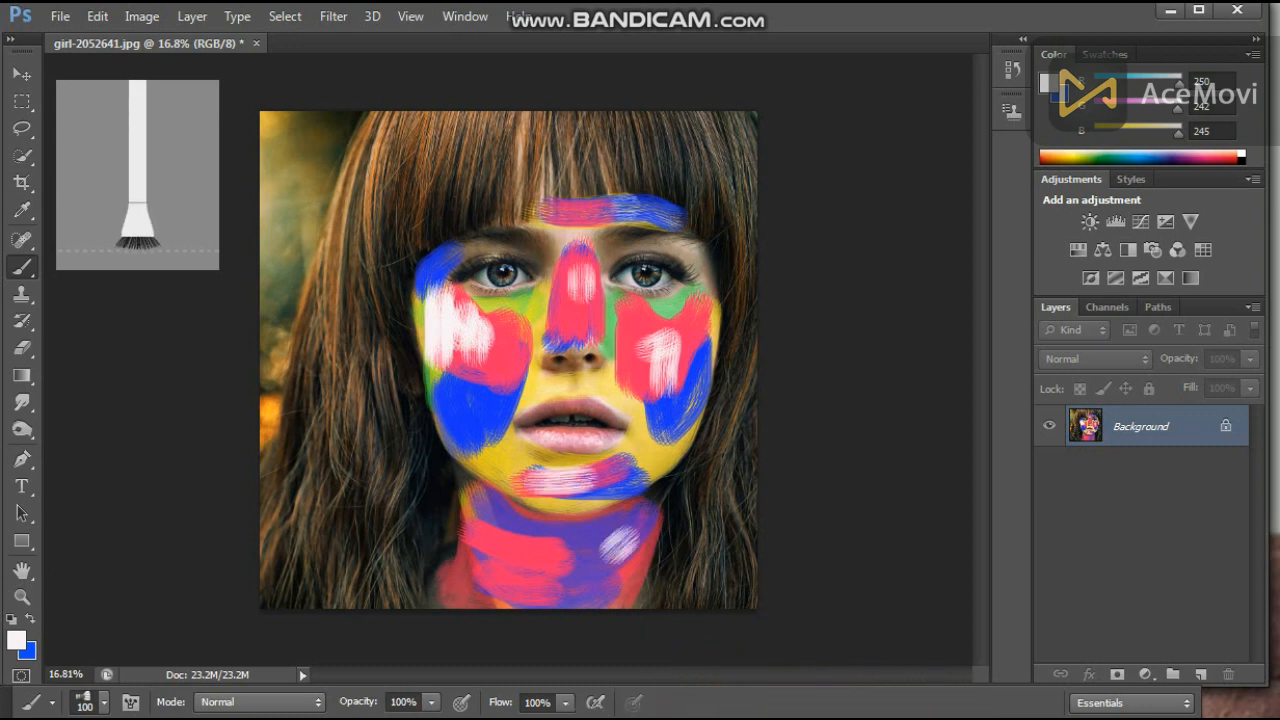
{"action": "left_click_drag", "start_coordinate": [634, 538], "coordinate": [554, 597]}
{"action": "left_click_drag", "start_coordinate": [485, 558], "coordinate": [500, 588]}
Step: Set the foreground color to crimson red #da194f
{"action": "scroll", "coordinate": [509, 360], "scroll_direction": "down", "scroll_amount": 4}
{"action": "scroll", "coordinate": [509, 360], "scroll_direction": "up", "scroll_amount": 4}
{"action": "scroll", "coordinate": [509, 360], "scroll_direction": "down", "scroll_amount": 2}
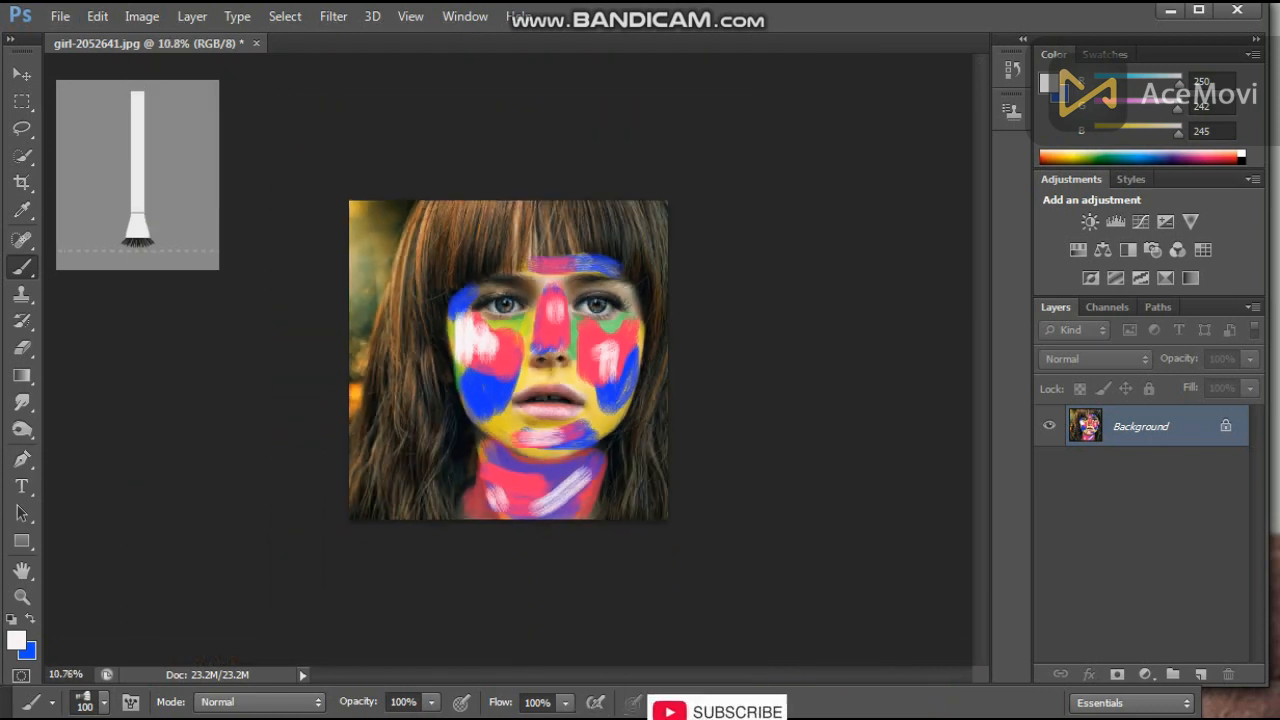
{"action": "scroll", "coordinate": [509, 360], "scroll_direction": "up", "scroll_amount": 4}
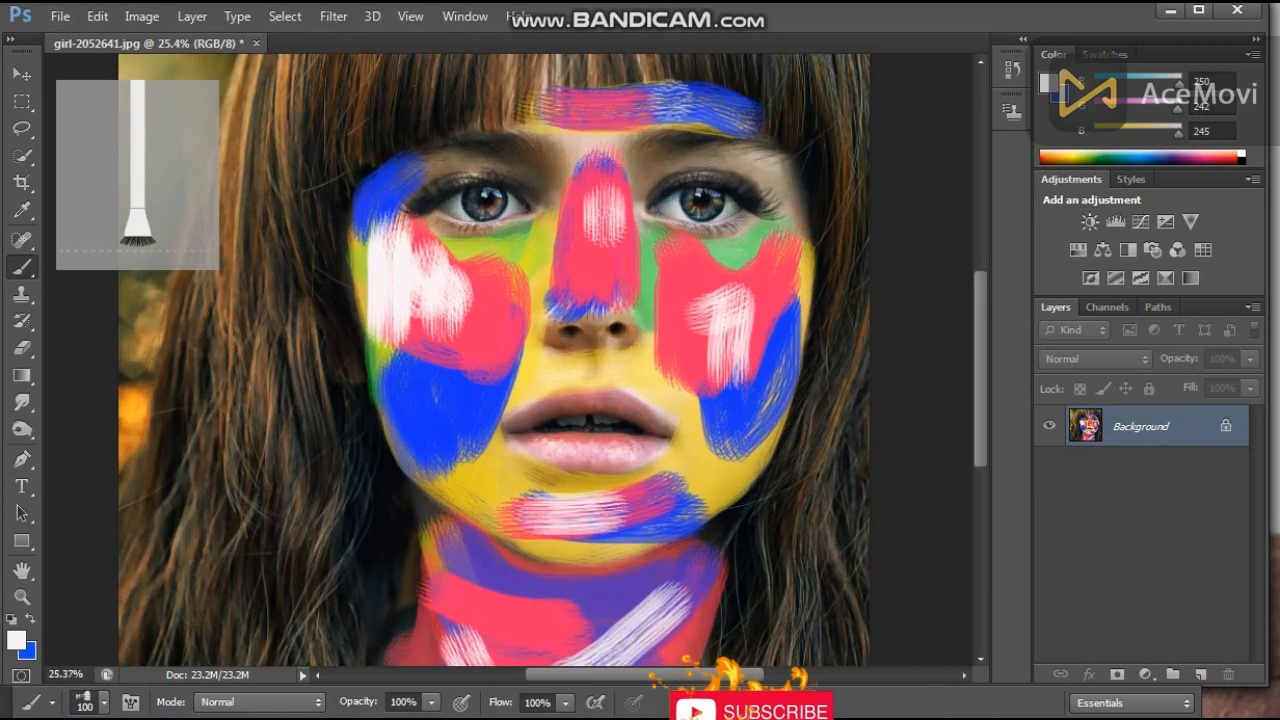
{"action": "scroll", "coordinate": [509, 360], "scroll_direction": "left", "scroll_amount": 2}
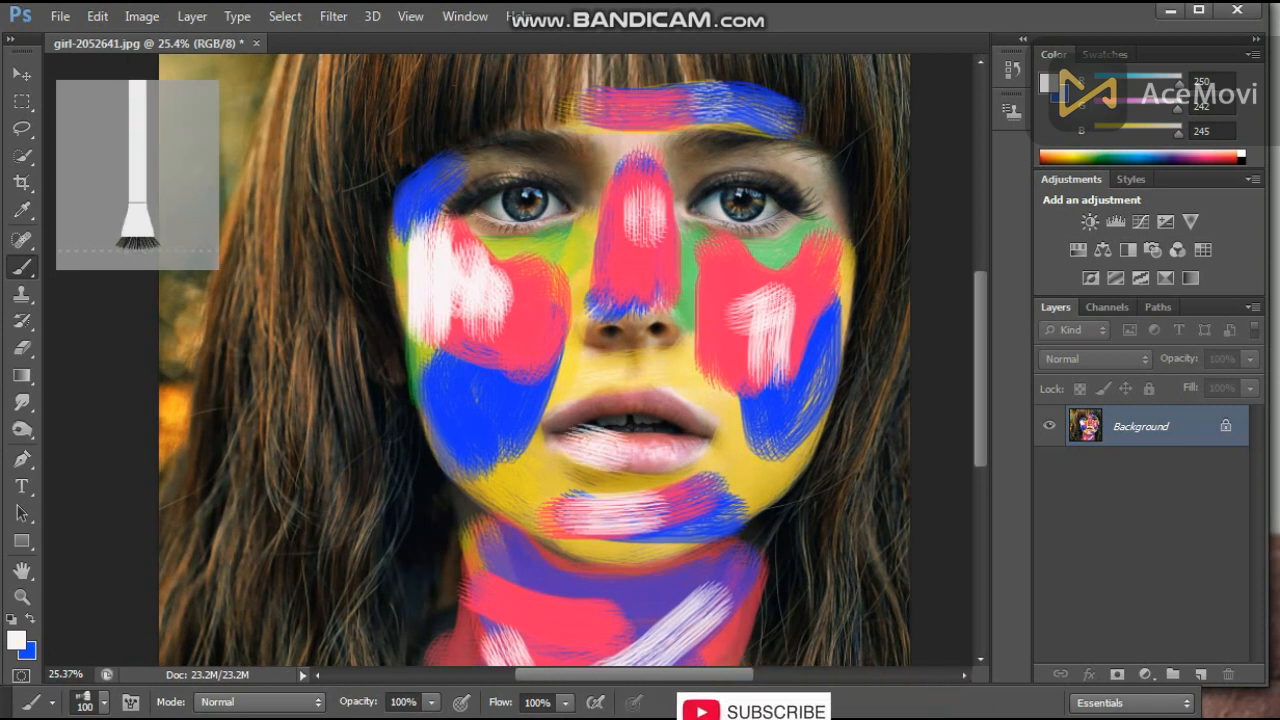
{"action": "left_click", "coordinate": [17, 640]}
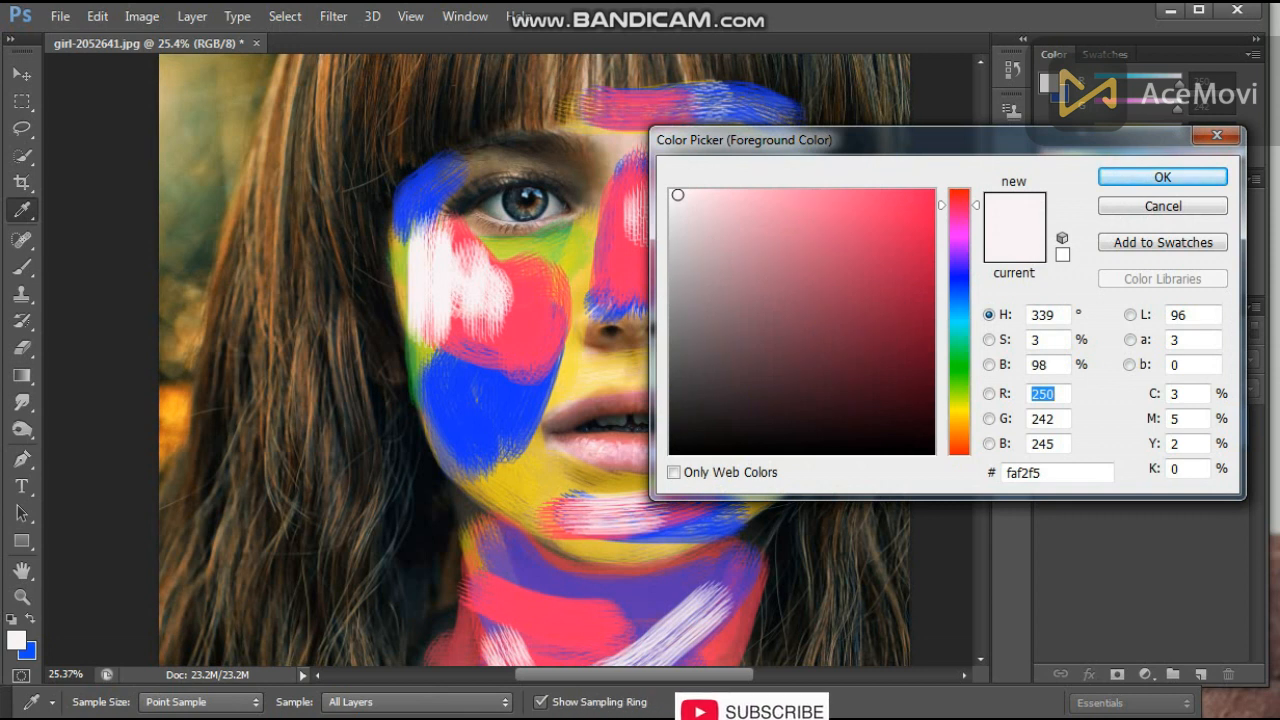
{"action": "left_click", "coordinate": [958, 411]}
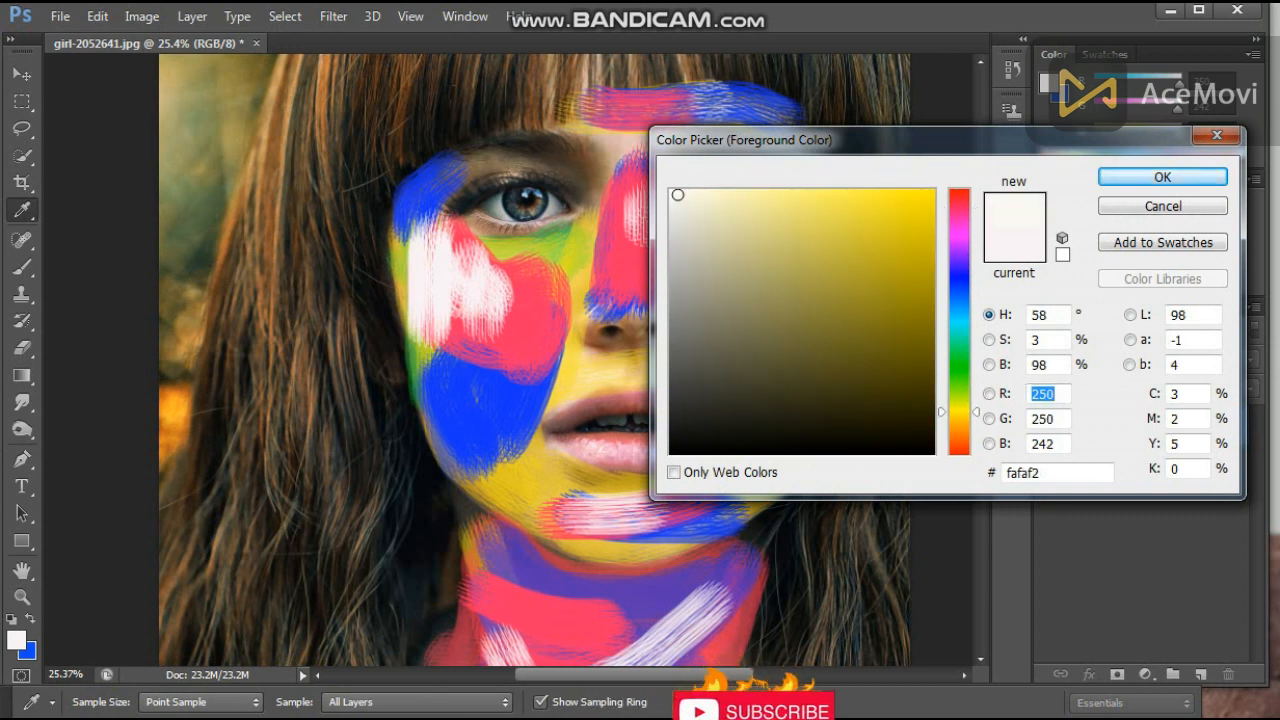
{"action": "left_click", "coordinate": [904, 228]}
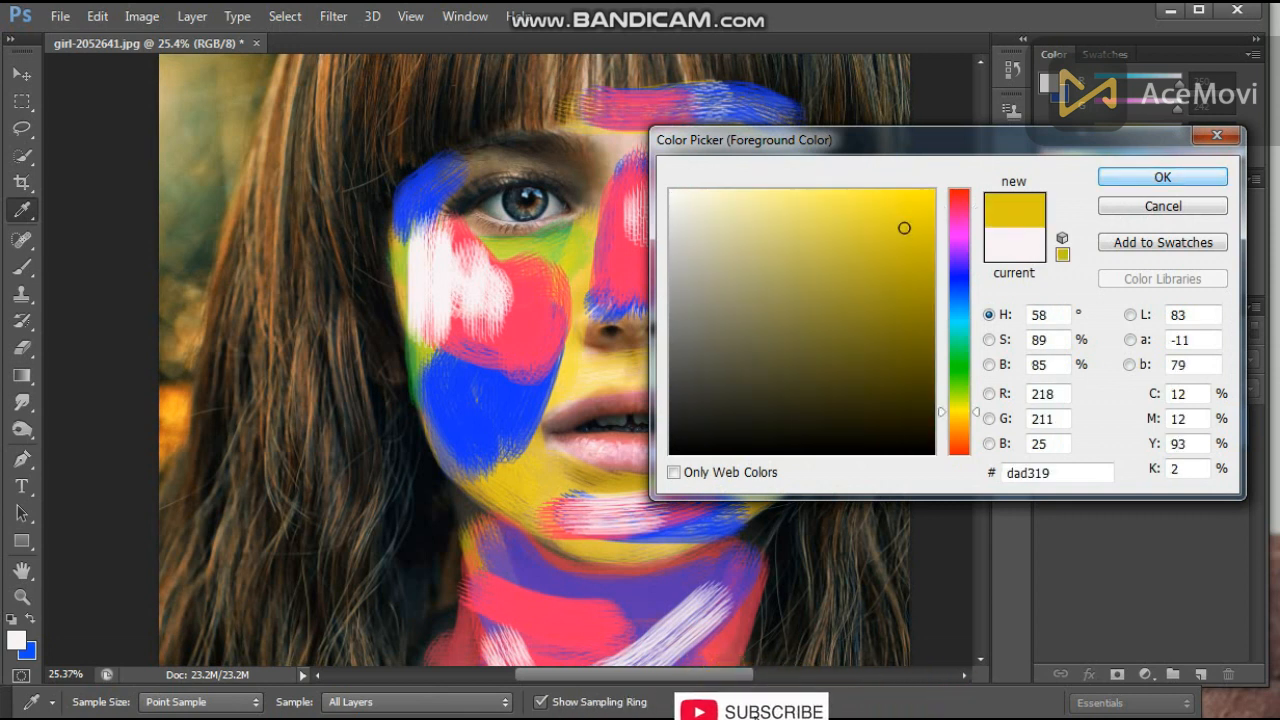
{"action": "left_click", "coordinate": [958, 202]}
{"action": "left_click", "coordinate": [1162, 177]}
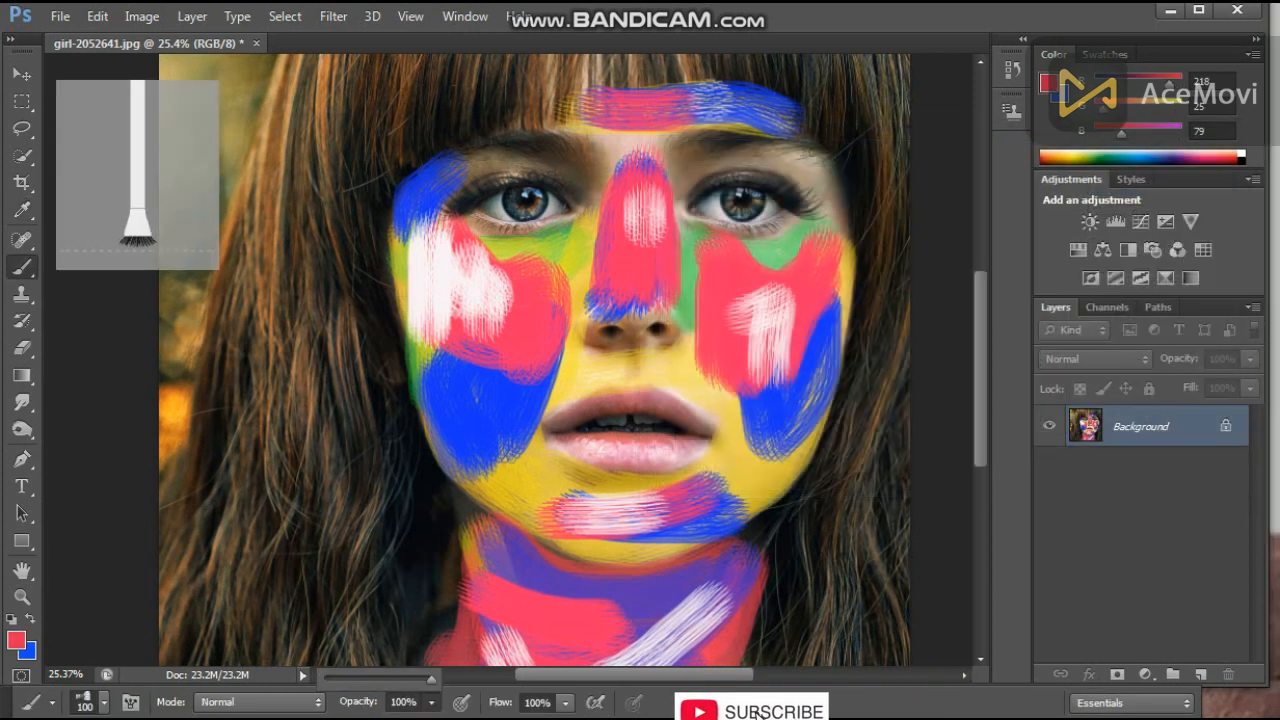
Step: Lower the brush opacity to 17% and tint the lower and upper lips with faint red
{"action": "left_click", "coordinate": [343, 679]}
{"action": "left_click", "coordinate": [640, 450]}
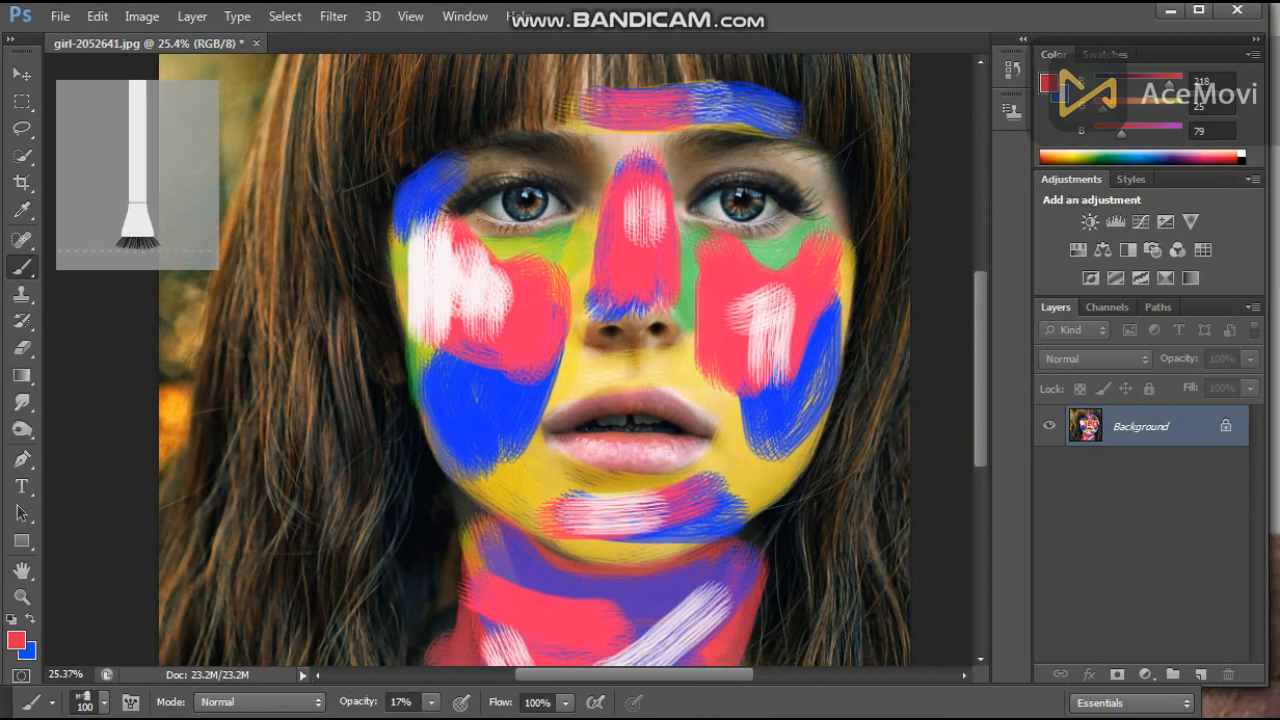
{"action": "left_click_drag", "start_coordinate": [586, 449], "coordinate": [660, 449]}
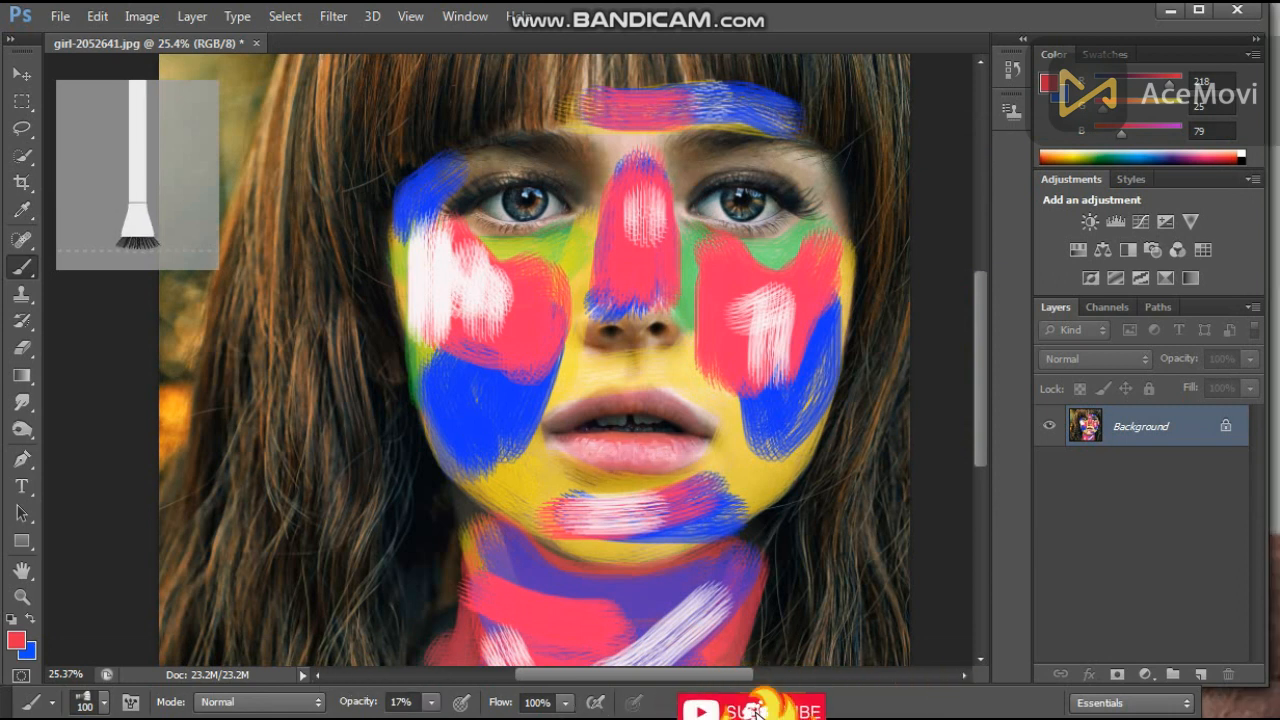
{"action": "mouse_move", "coordinate": [700, 408]}
{"action": "left_mouse_down"}
{"action": "mouse_move", "coordinate": [612, 390]}
{"action": "mouse_move", "coordinate": [573, 400]}
{"action": "left_mouse_up"}
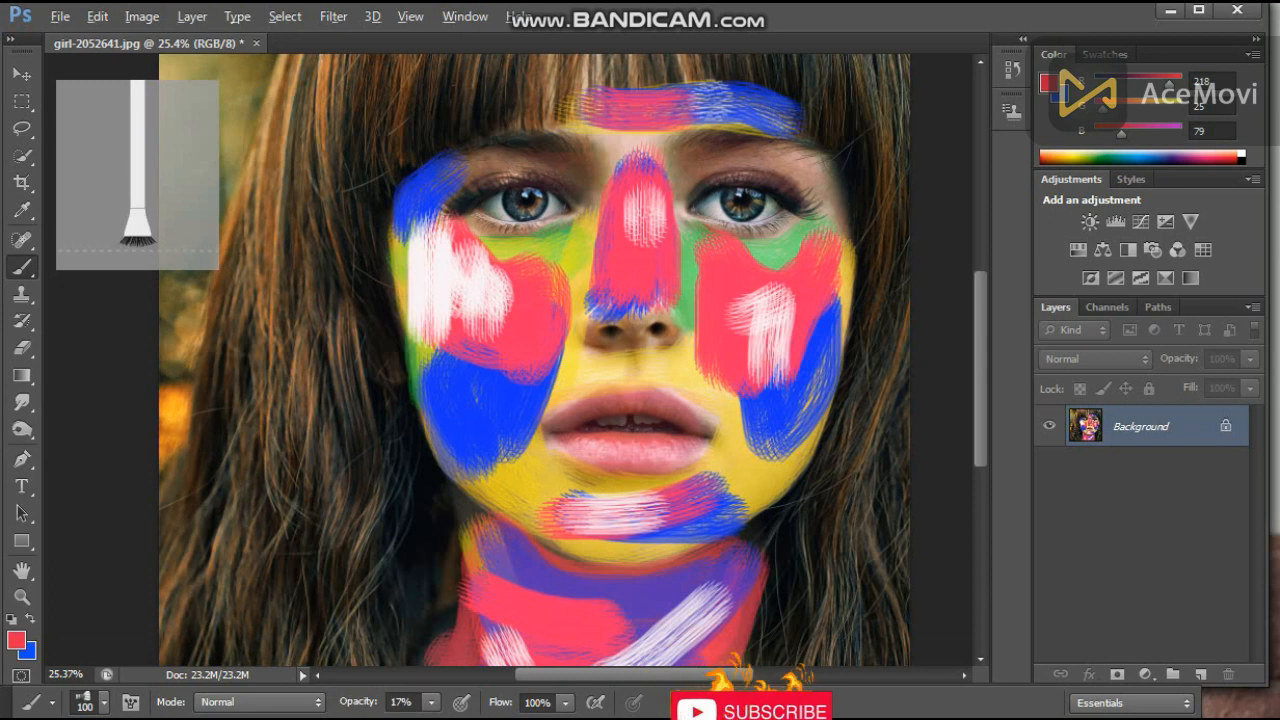
Step: Examine the painted face as a whole and up close
{"action": "scroll", "coordinate": [508, 360], "scroll_direction": "down", "scroll_amount": 5}
{"action": "scroll", "coordinate": [520, 450], "scroll_direction": "down", "scroll_amount": 2}
{"action": "scroll", "coordinate": [520, 450], "scroll_direction": "up", "scroll_amount": 5}
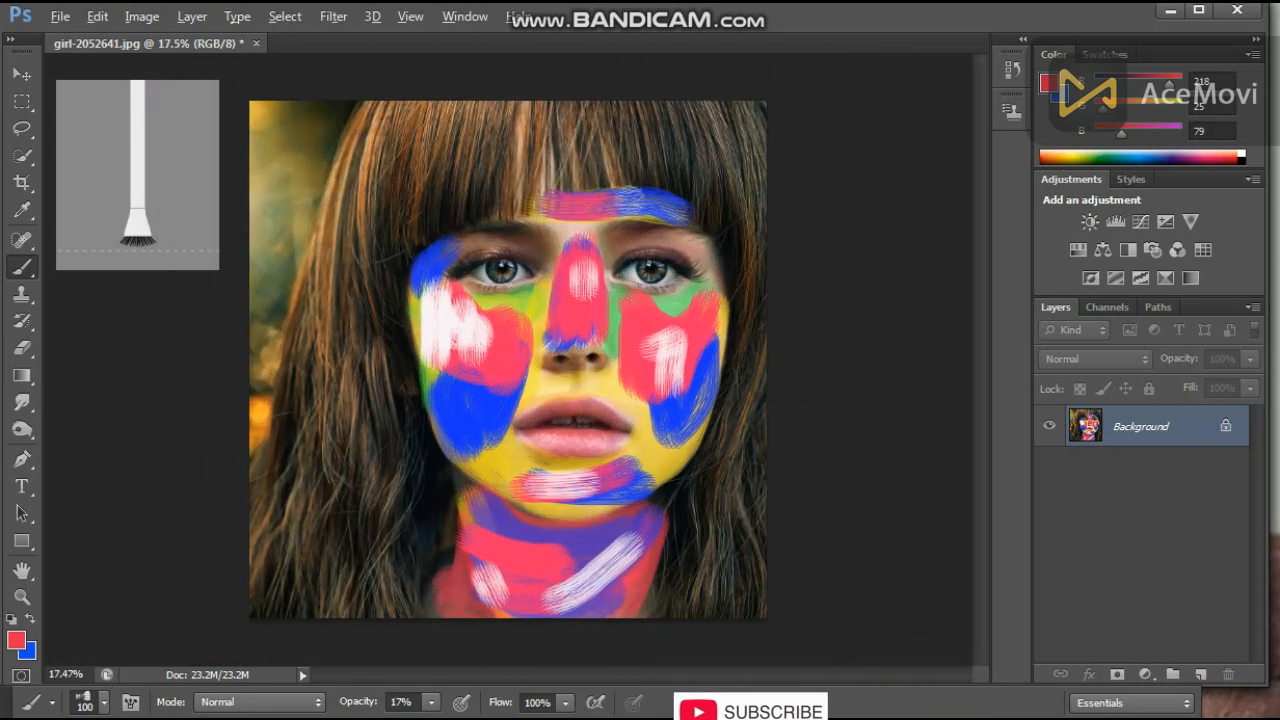
{"action": "scroll", "coordinate": [508, 360], "scroll_direction": "down", "scroll_amount": 3}
{"action": "scroll", "coordinate": [508, 360], "scroll_direction": "up", "scroll_amount": 3}
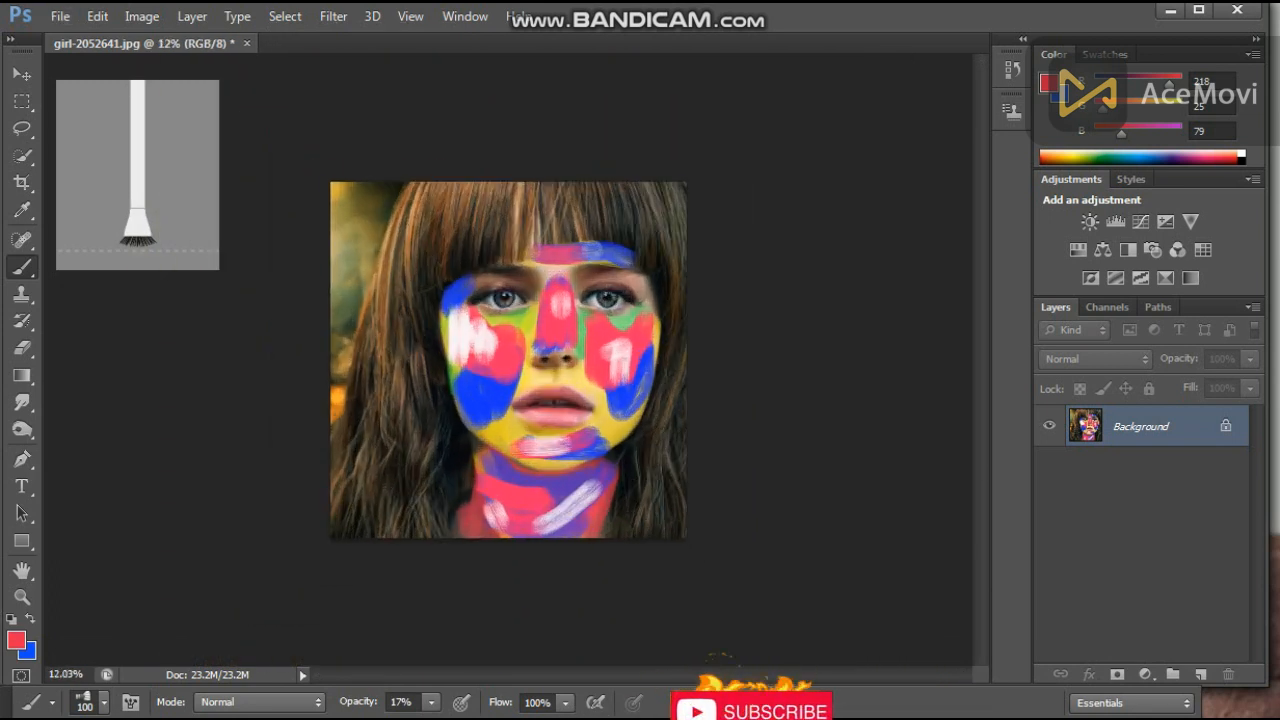
{"action": "scroll", "coordinate": [520, 490], "scroll_direction": "up", "scroll_amount": 1}
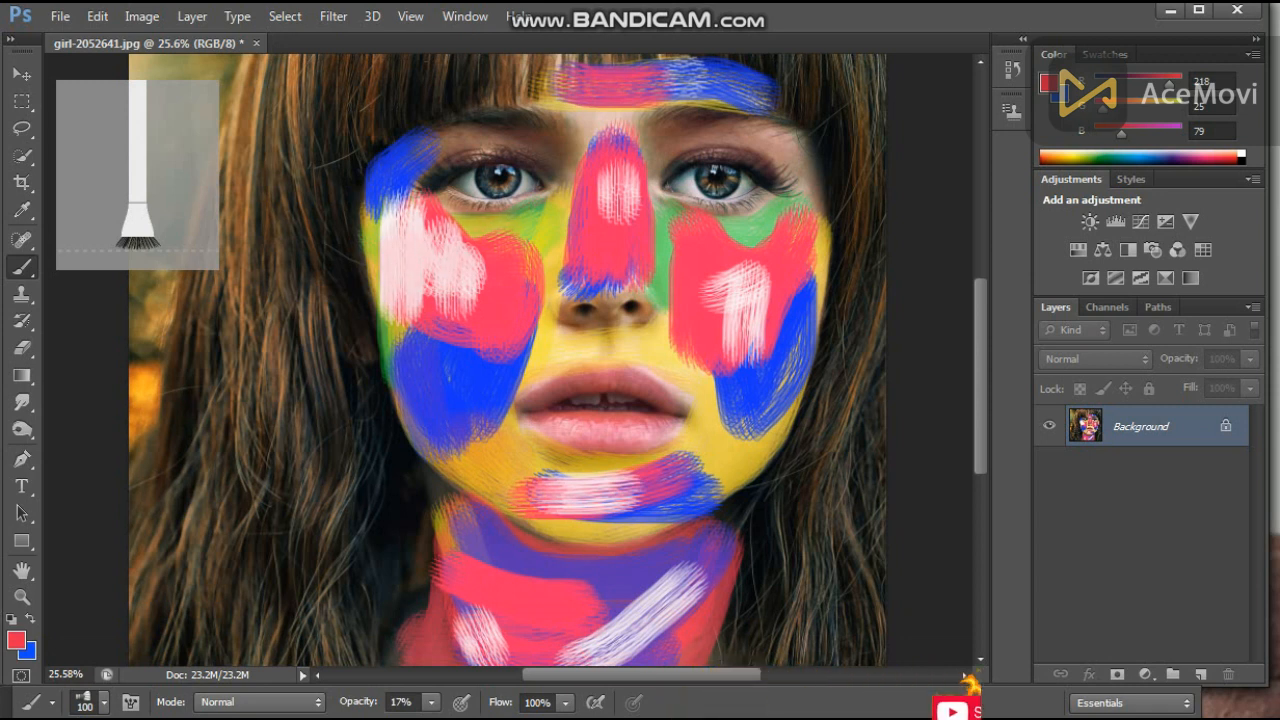
{"action": "scroll", "coordinate": [507, 359], "scroll_direction": "down", "scroll_amount": 2}
{"action": "scroll", "coordinate": [508, 359], "scroll_direction": "down", "scroll_amount": 1}
{"action": "scroll", "coordinate": [508, 359], "scroll_direction": "up", "scroll_amount": 1}
Step: Enlarge the brush size to 238 px
{"action": "right_click", "coordinate": [515, 286]}
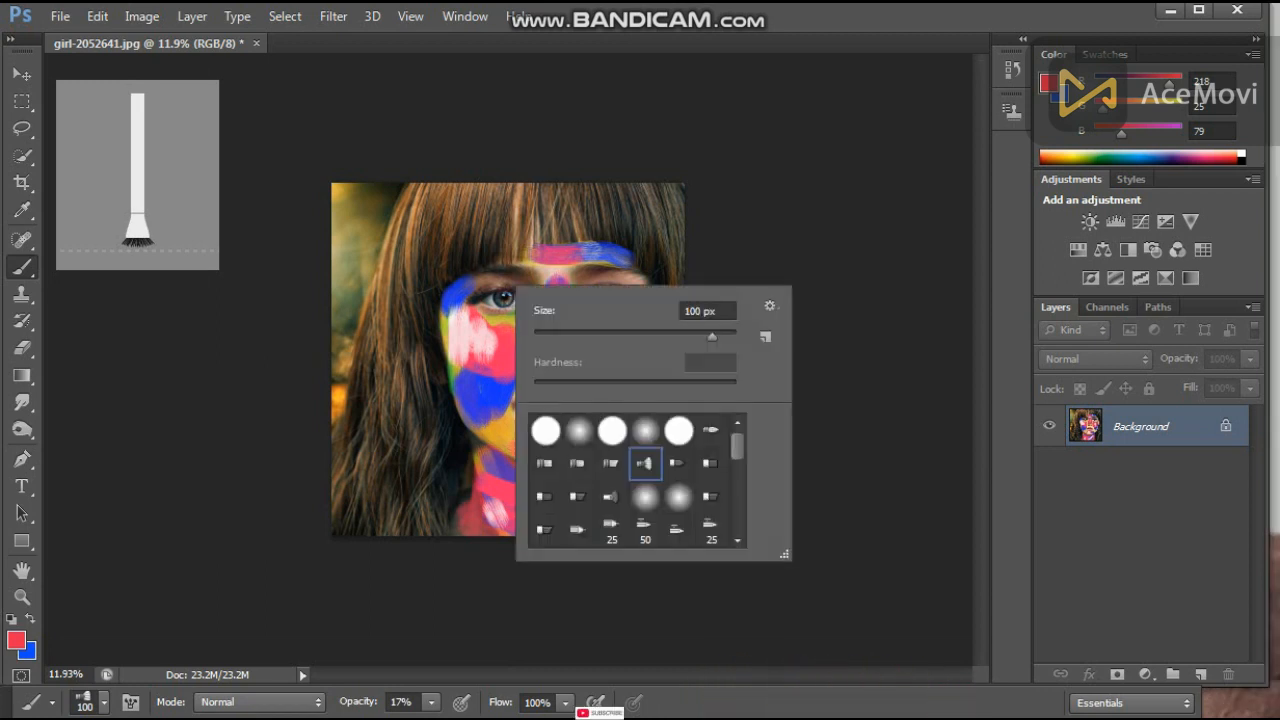
{"action": "right_click", "coordinate": [404, 338]}
{"action": "left_click_drag", "start_coordinate": [601, 389], "coordinate": [615, 389]}
{"action": "left_click", "coordinate": [1141, 426]}
{"action": "double_click", "coordinate": [1141, 426]}
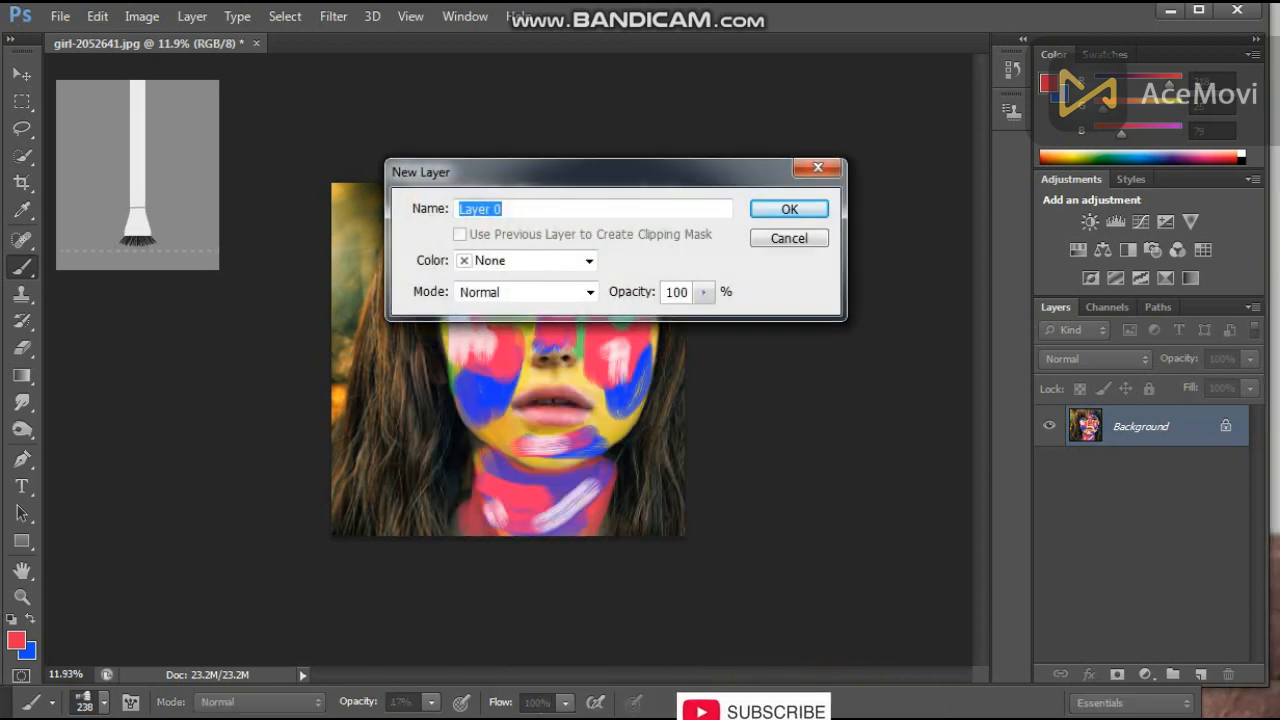
{"action": "left_click", "coordinate": [789, 238]}
Step: Duplicate the Background layer and add a new empty layer above the copy
{"action": "left_click_drag", "start_coordinate": [1165, 435], "coordinate": [1201, 674]}
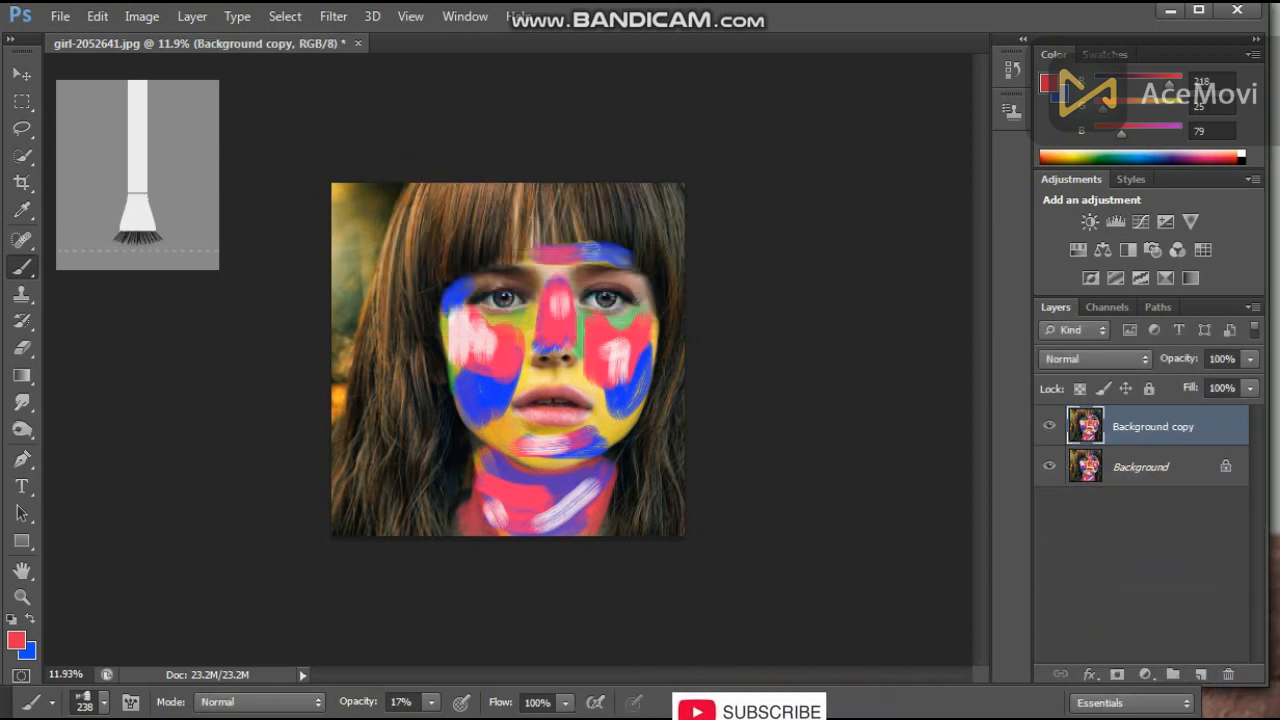
{"action": "left_click", "coordinate": [1201, 674]}
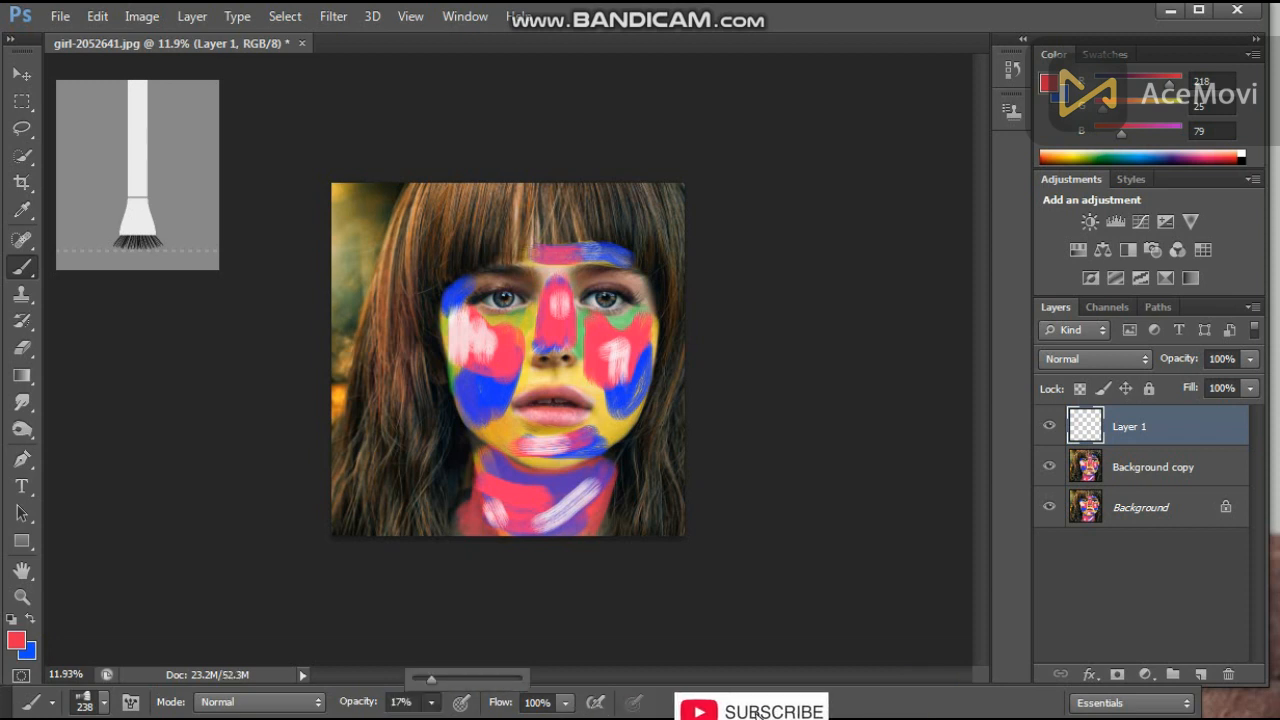
Step: Raise the brush opacity to 71% and paint the hair on both sides and the bangs red on the new layer
{"action": "left_click_drag", "start_coordinate": [431, 679], "coordinate": [488, 679]}
{"action": "mouse_move", "coordinate": [410, 290]}
{"action": "left_mouse_down"}
{"action": "mouse_move", "coordinate": [408, 350]}
{"action": "mouse_move", "coordinate": [372, 415]}
{"action": "mouse_move", "coordinate": [396, 310]}
{"action": "mouse_move", "coordinate": [355, 460]}
{"action": "mouse_move", "coordinate": [352, 375]}
{"action": "mouse_move", "coordinate": [344, 514]}
{"action": "mouse_move", "coordinate": [386, 440]}
{"action": "mouse_move", "coordinate": [356, 520]}
{"action": "mouse_move", "coordinate": [368, 534]}
{"action": "mouse_move", "coordinate": [398, 430]}
{"action": "mouse_move", "coordinate": [424, 420]}
{"action": "mouse_move", "coordinate": [410, 530]}
{"action": "mouse_move", "coordinate": [418, 462]}
{"action": "mouse_move", "coordinate": [374, 530]}
{"action": "left_mouse_up"}
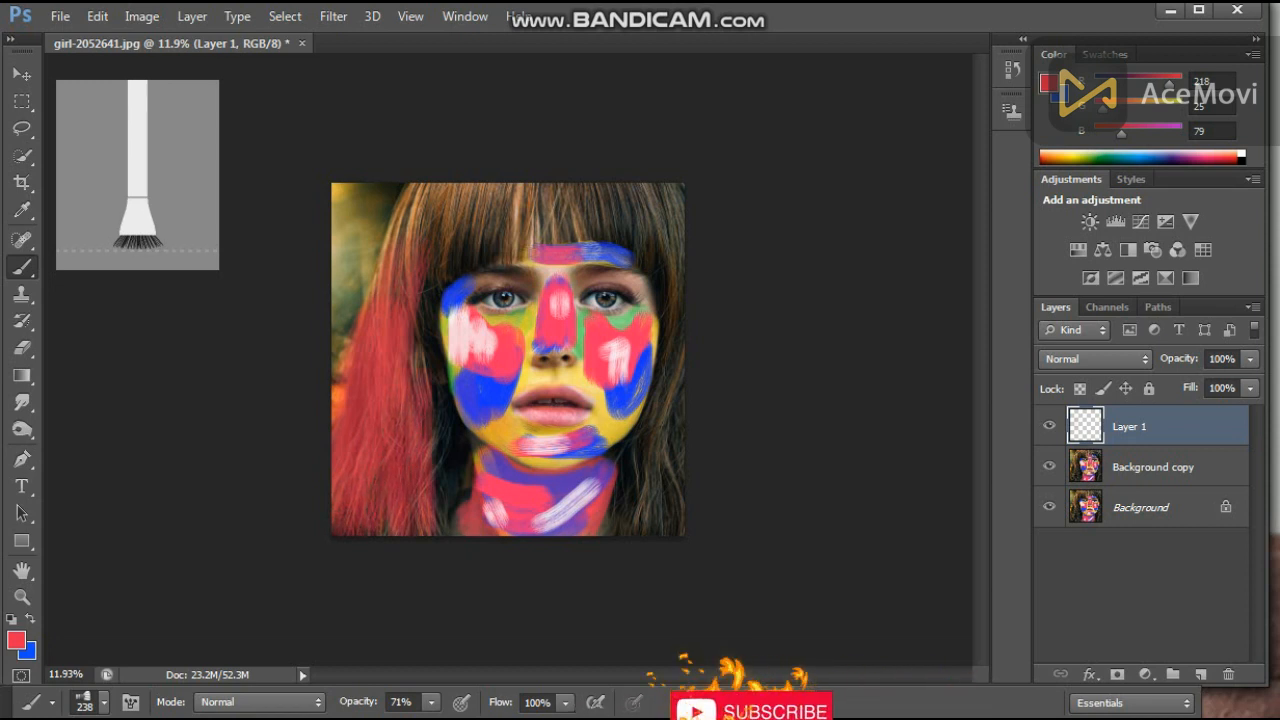
{"action": "mouse_move", "coordinate": [433, 440]}
{"action": "left_mouse_down"}
{"action": "mouse_move", "coordinate": [436, 356]}
{"action": "mouse_move", "coordinate": [450, 534]}
{"action": "mouse_move", "coordinate": [432, 252]}
{"action": "mouse_move", "coordinate": [464, 212]}
{"action": "left_mouse_up"}
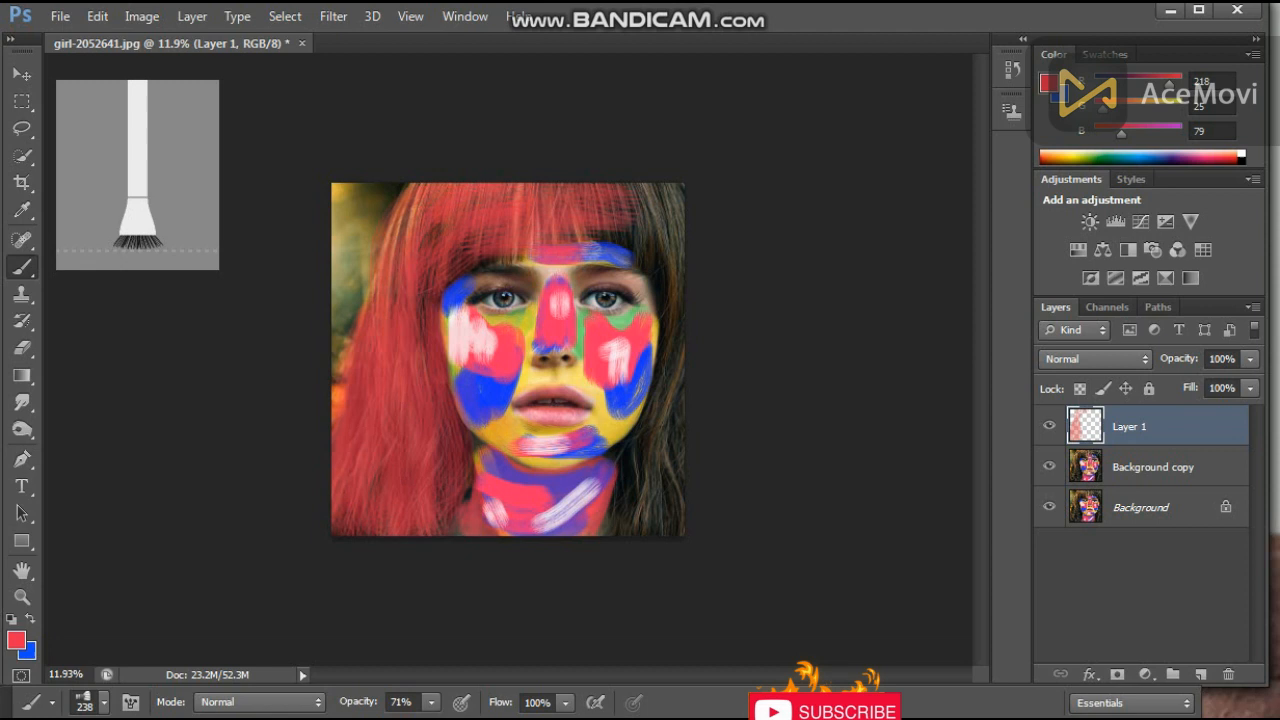
{"action": "mouse_move", "coordinate": [667, 224]}
{"action": "left_mouse_down"}
{"action": "mouse_move", "coordinate": [620, 232]}
{"action": "mouse_move", "coordinate": [668, 280]}
{"action": "mouse_move", "coordinate": [670, 350]}
{"action": "mouse_move", "coordinate": [655, 250]}
{"action": "mouse_move", "coordinate": [672, 390]}
{"action": "mouse_move", "coordinate": [650, 525]}
{"action": "mouse_move", "coordinate": [668, 505]}
{"action": "mouse_move", "coordinate": [680, 440]}
{"action": "mouse_move", "coordinate": [672, 400]}
{"action": "mouse_move", "coordinate": [680, 530]}
{"action": "left_mouse_up"}
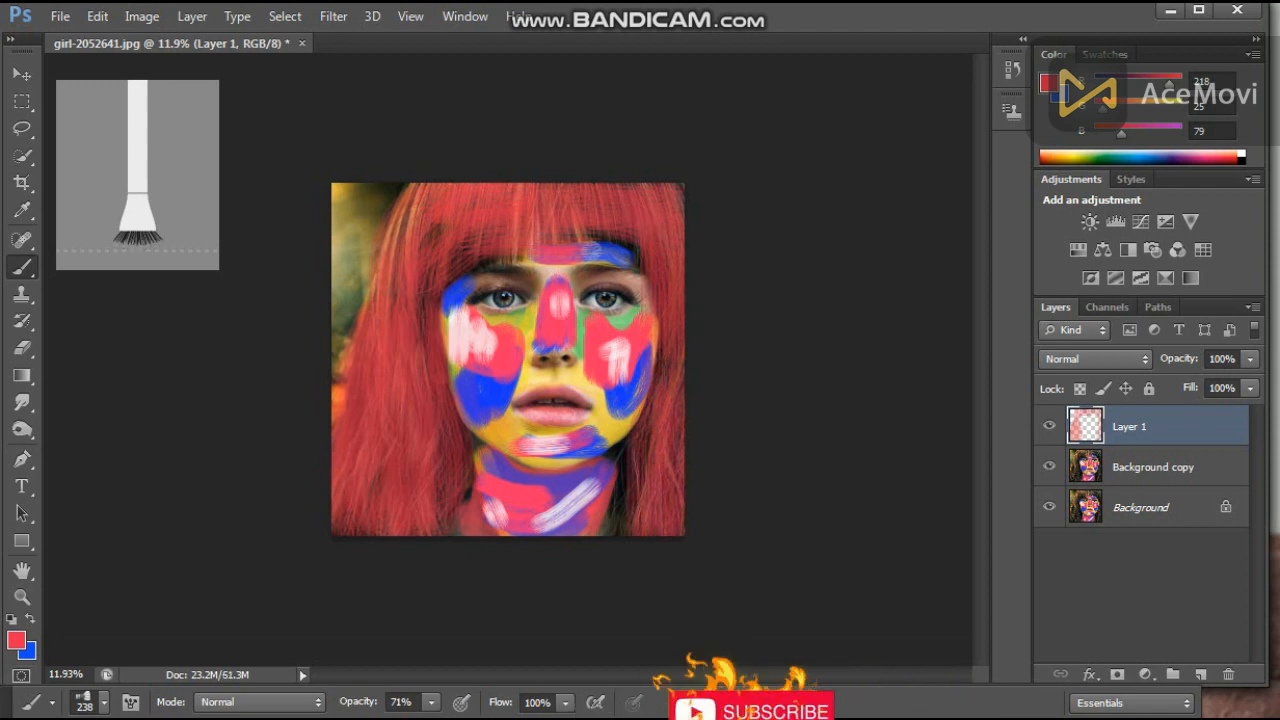
Step: Set the foreground color to magenta #ee0ad6 and paint over the red hair on both sides of the face
{"action": "left_click", "coordinate": [15, 640]}
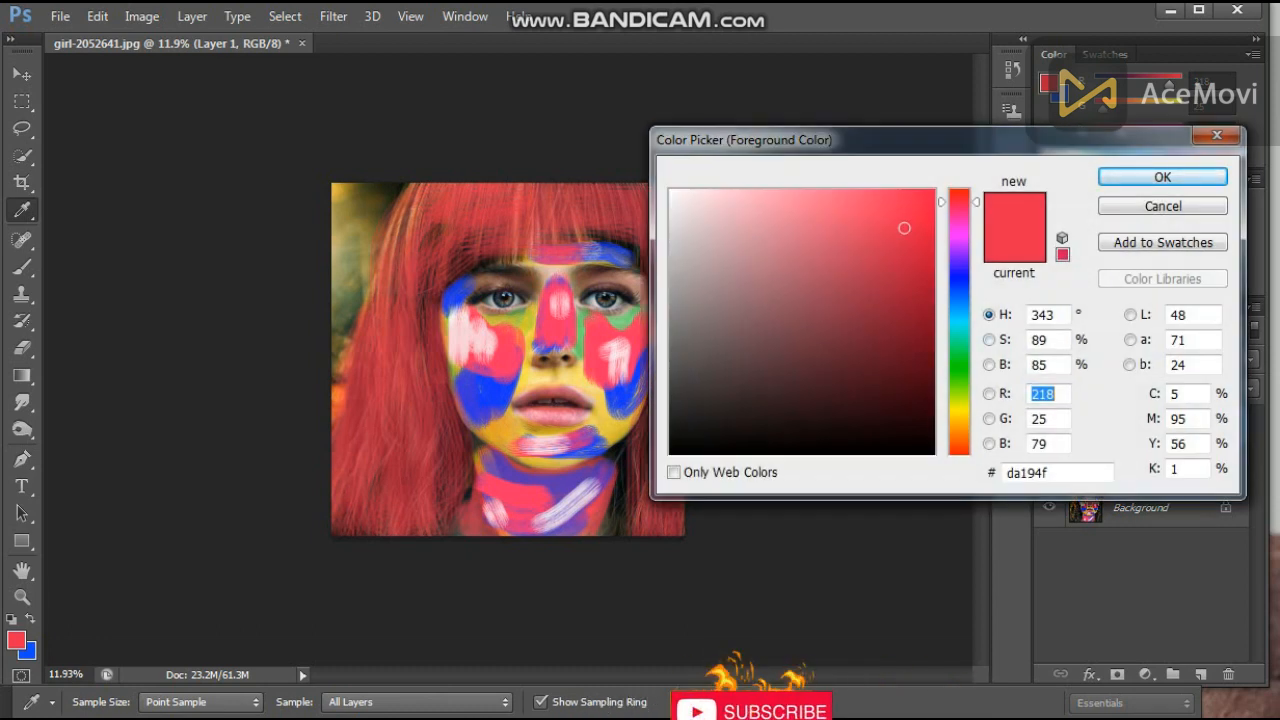
{"action": "left_click", "coordinate": [959, 409]}
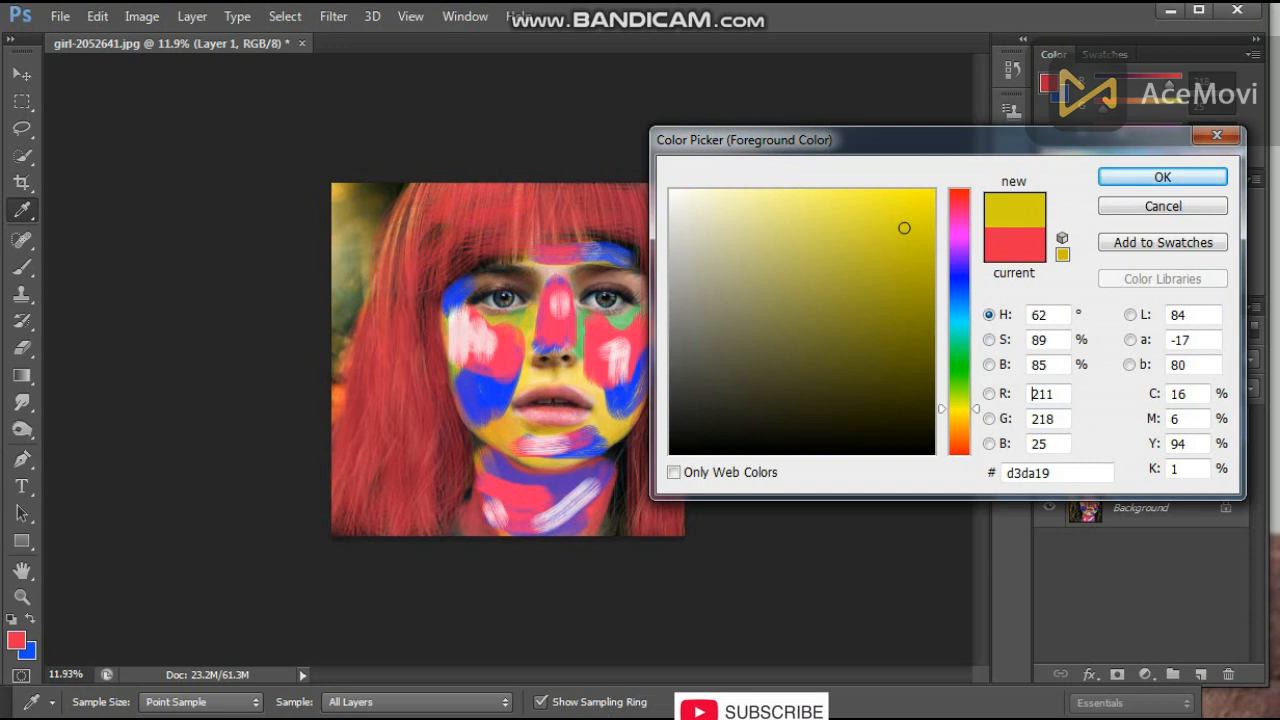
{"action": "left_click", "coordinate": [959, 229]}
{"action": "left_click", "coordinate": [923, 206]}
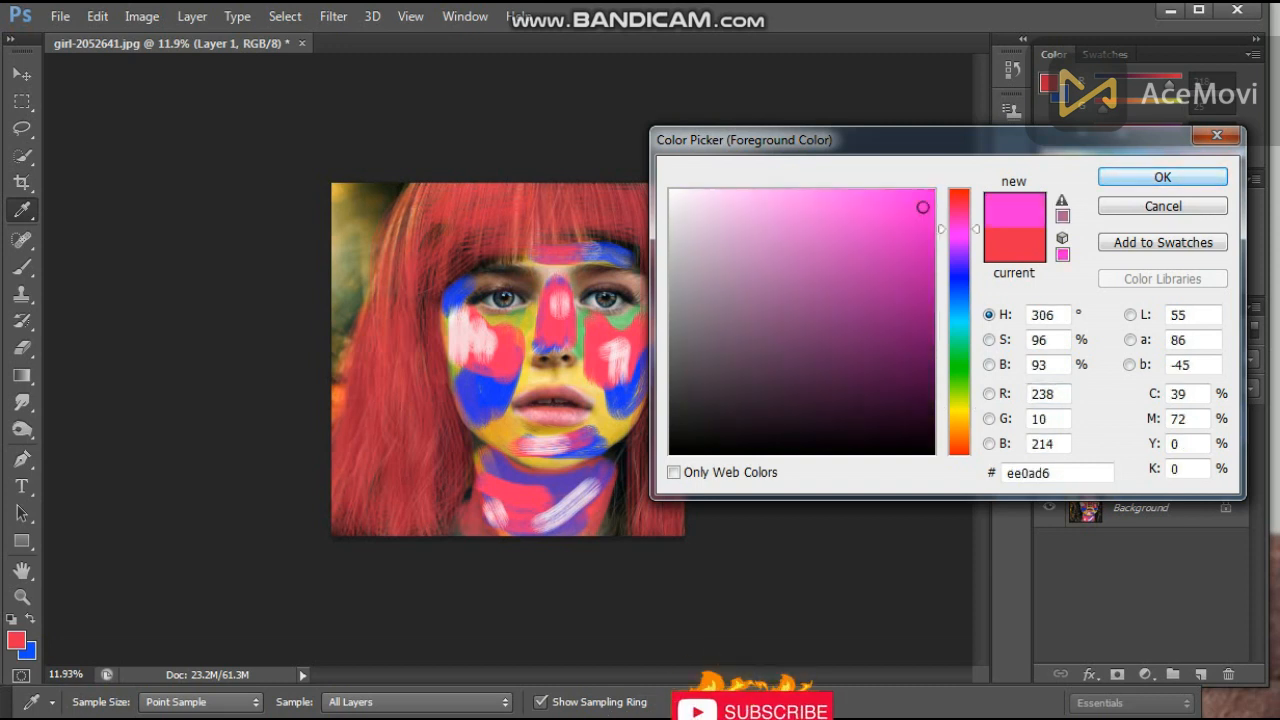
{"action": "left_click", "coordinate": [1162, 177]}
{"action": "mouse_move", "coordinate": [426, 224]}
{"action": "left_mouse_down"}
{"action": "mouse_move", "coordinate": [400, 488]}
{"action": "mouse_move", "coordinate": [375, 525]}
{"action": "mouse_move", "coordinate": [352, 505]}
{"action": "mouse_move", "coordinate": [361, 340]}
{"action": "left_mouse_up"}
{"action": "left_click_drag", "start_coordinate": [424, 304], "coordinate": [438, 470]}
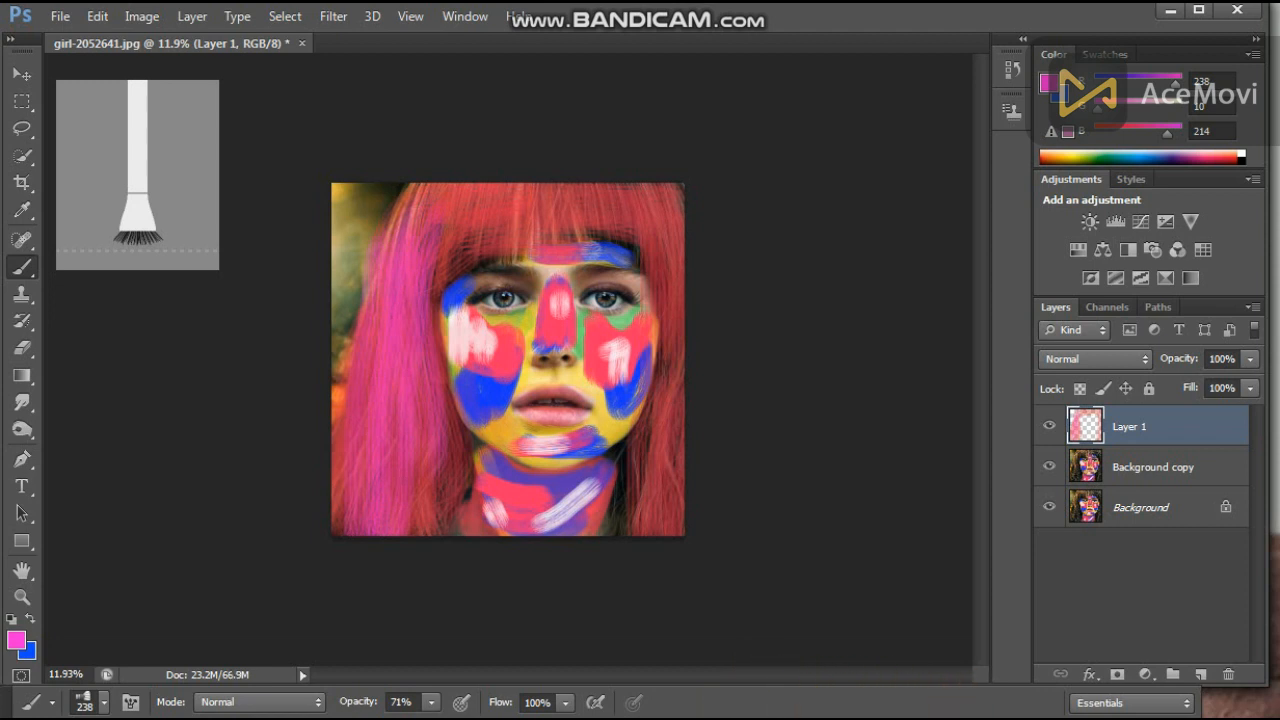
{"action": "left_click_drag", "start_coordinate": [660, 235], "coordinate": [666, 534]}
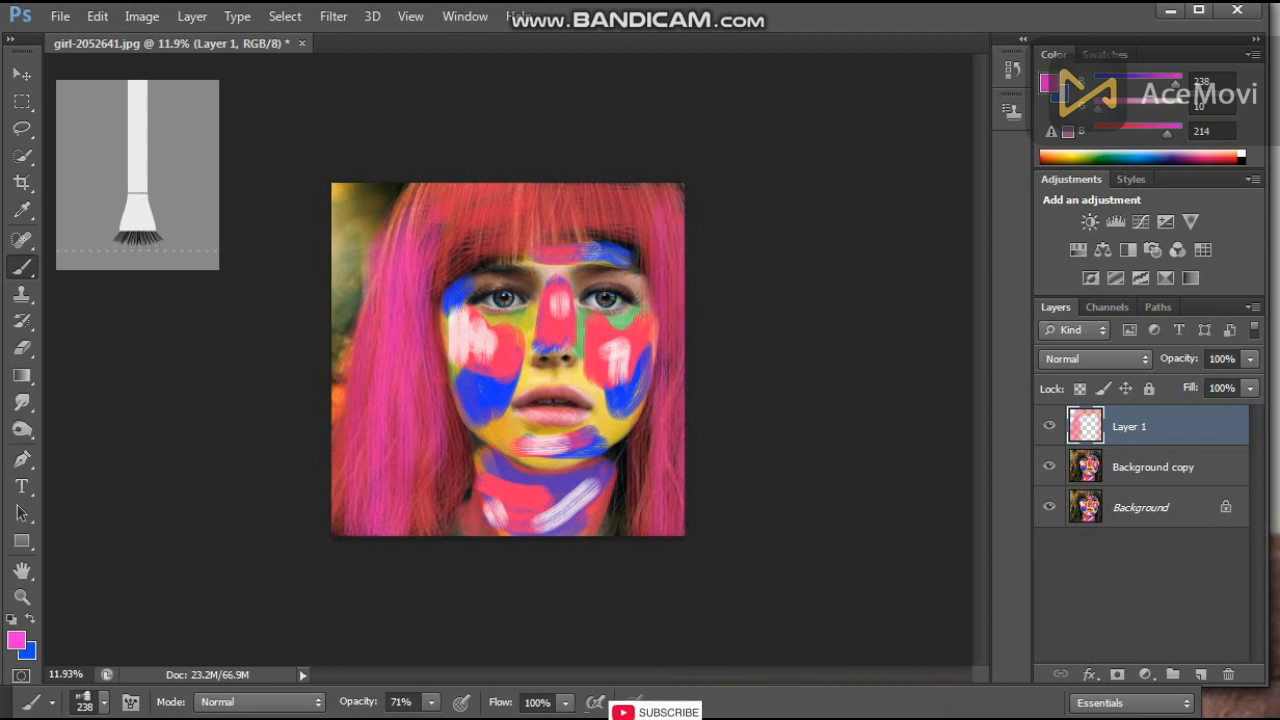
Step: Lower the fill of the hair-color layer to 51%
{"action": "left_click", "coordinate": [1250, 388]}
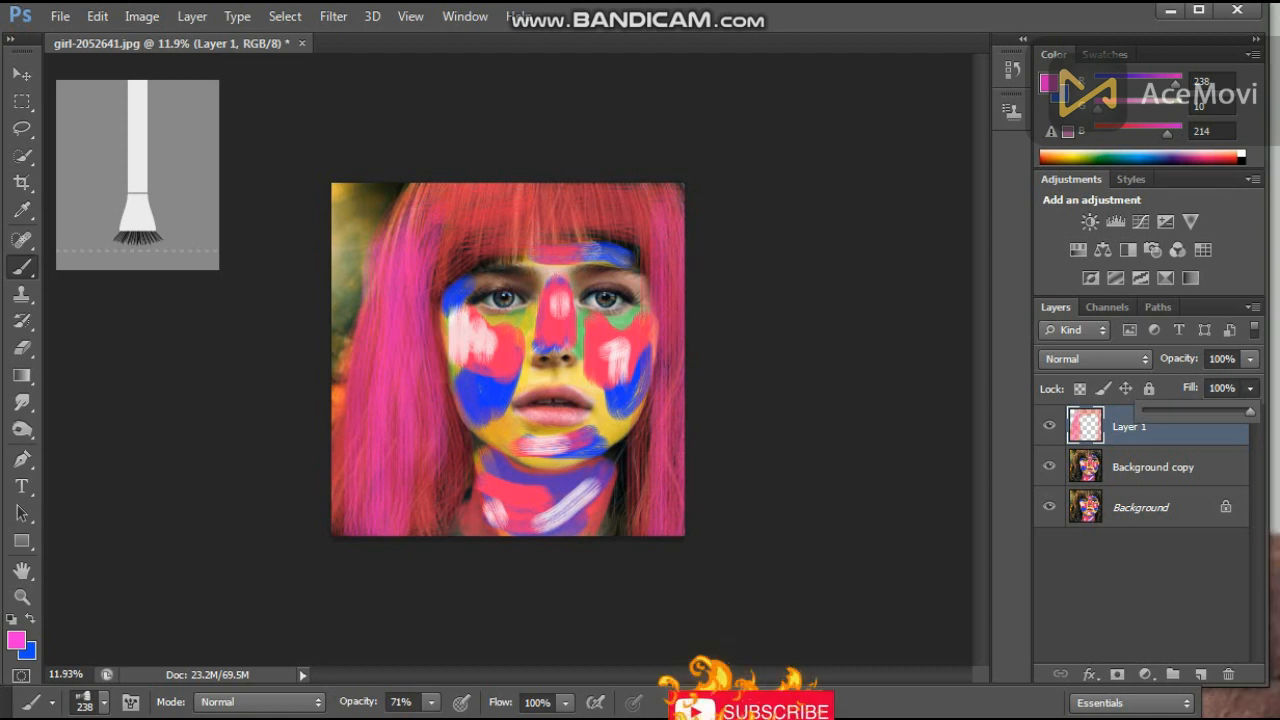
{"action": "left_click_drag", "start_coordinate": [1250, 411], "coordinate": [1198, 411]}
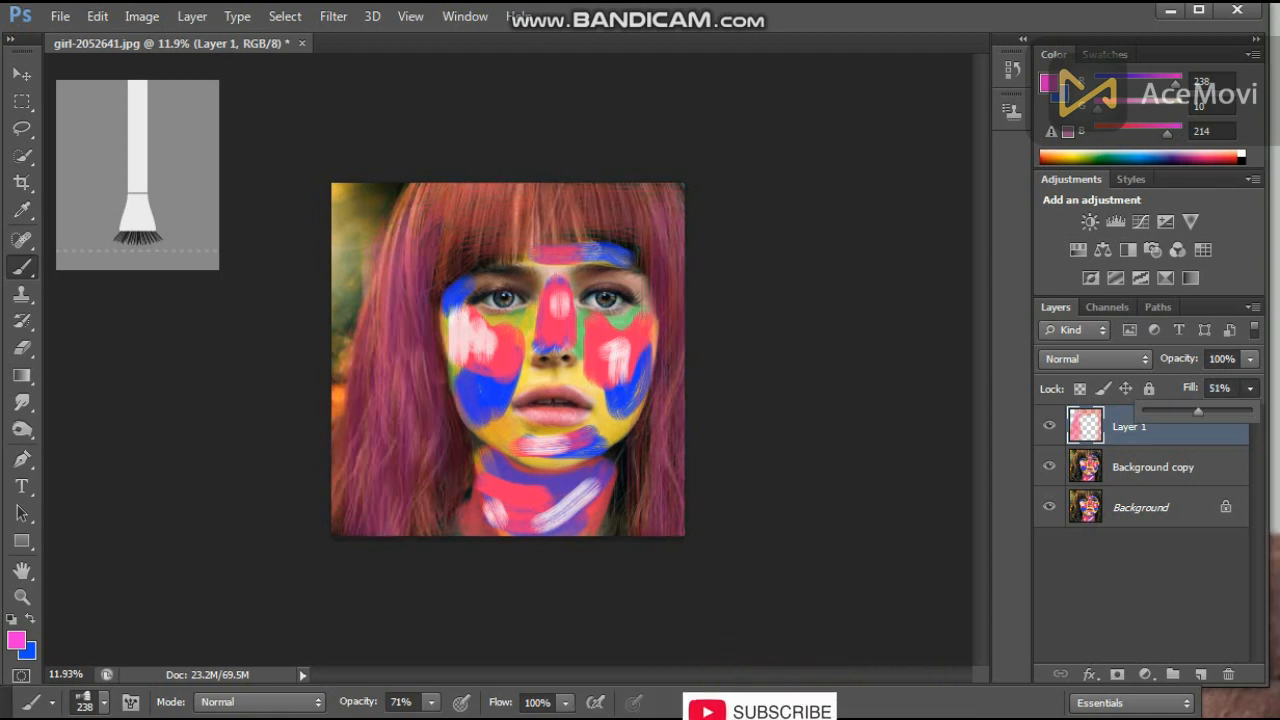
Step: Examine the blended hair color and the brush strokes on the face from full view to close-up
{"action": "scroll", "coordinate": [570, 408], "scroll_direction": "down", "scroll_amount": 1}
{"action": "scroll", "coordinate": [570, 408], "scroll_direction": "up", "scroll_amount": 3}
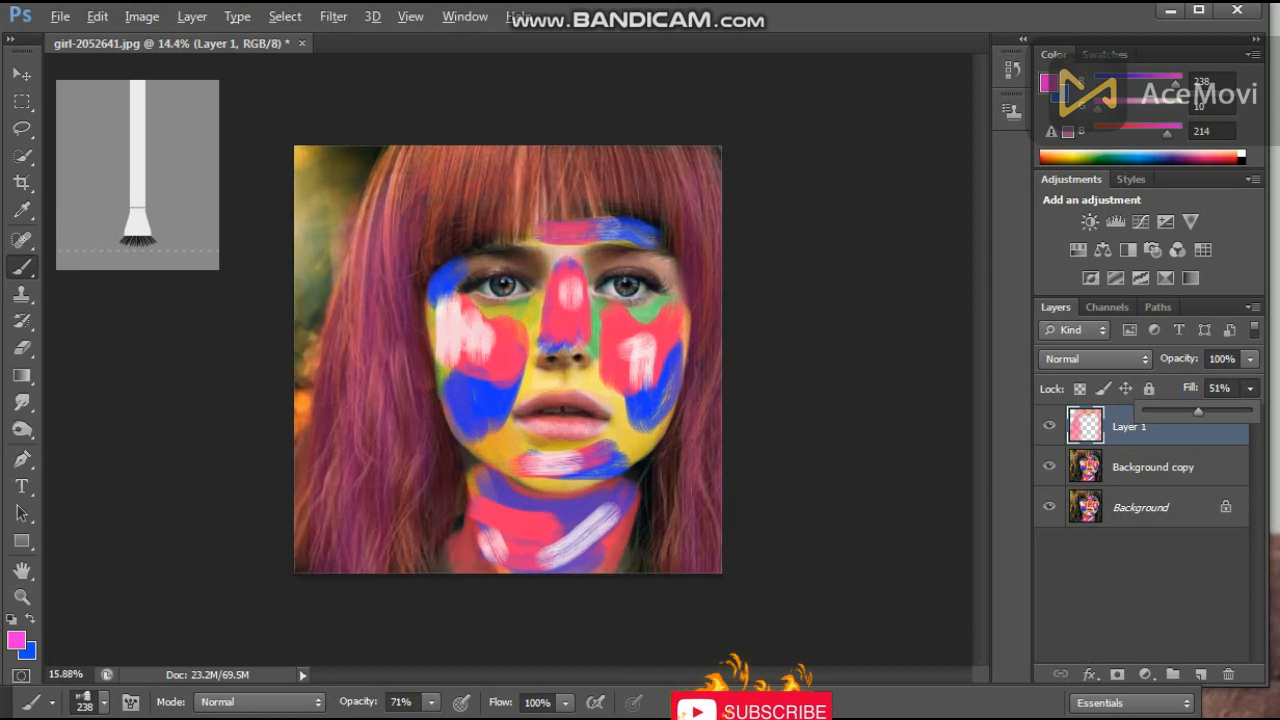
{"action": "scroll", "coordinate": [508, 360], "scroll_direction": "down", "scroll_amount": 3}
{"action": "scroll", "coordinate": [508, 360], "scroll_direction": "up", "scroll_amount": 1}
{"action": "scroll", "coordinate": [508, 360], "scroll_direction": "up", "scroll_amount": 2}
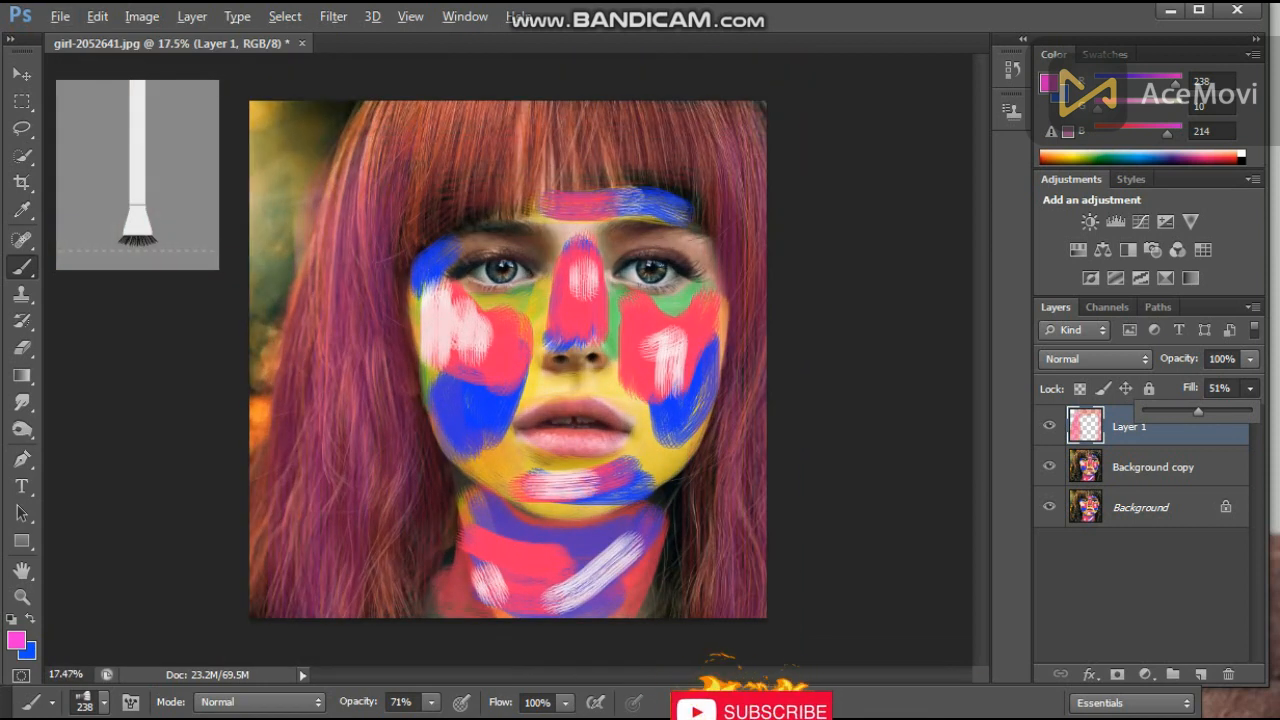
{"action": "scroll", "coordinate": [508, 360], "scroll_direction": "up", "scroll_amount": 3}
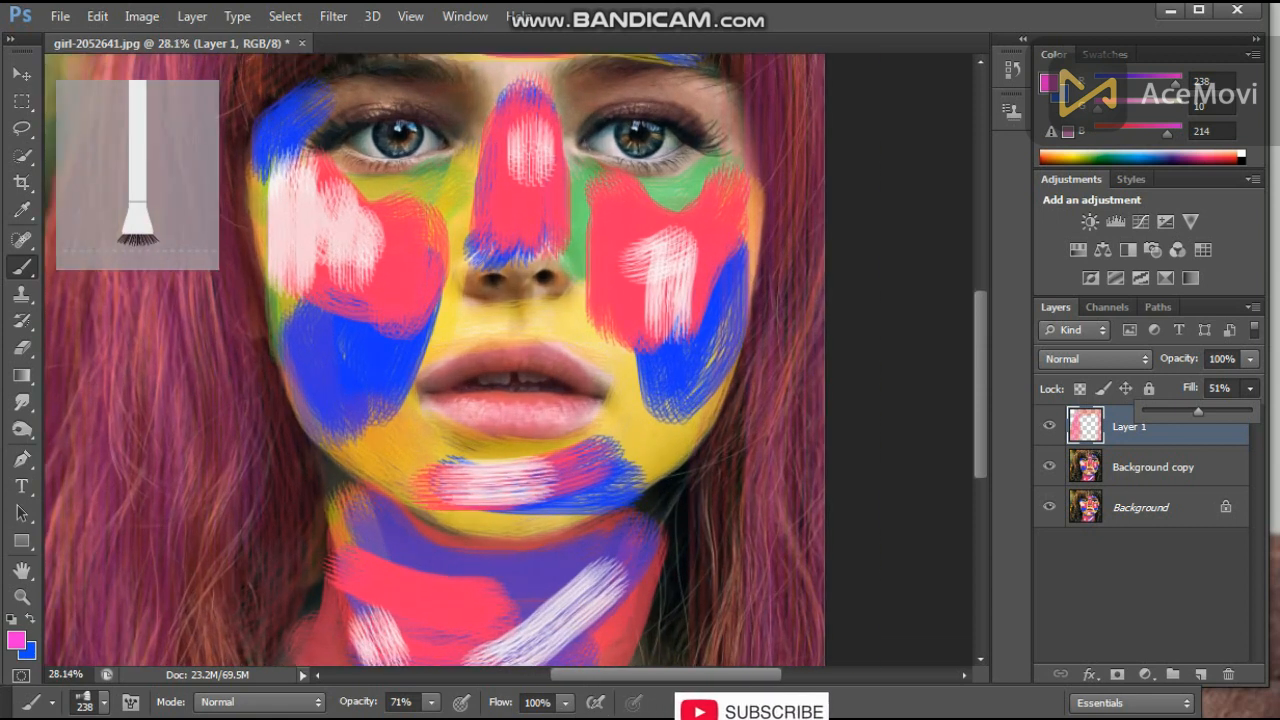
{"action": "scroll", "coordinate": [343, 103], "scroll_direction": "up", "scroll_amount": 4}
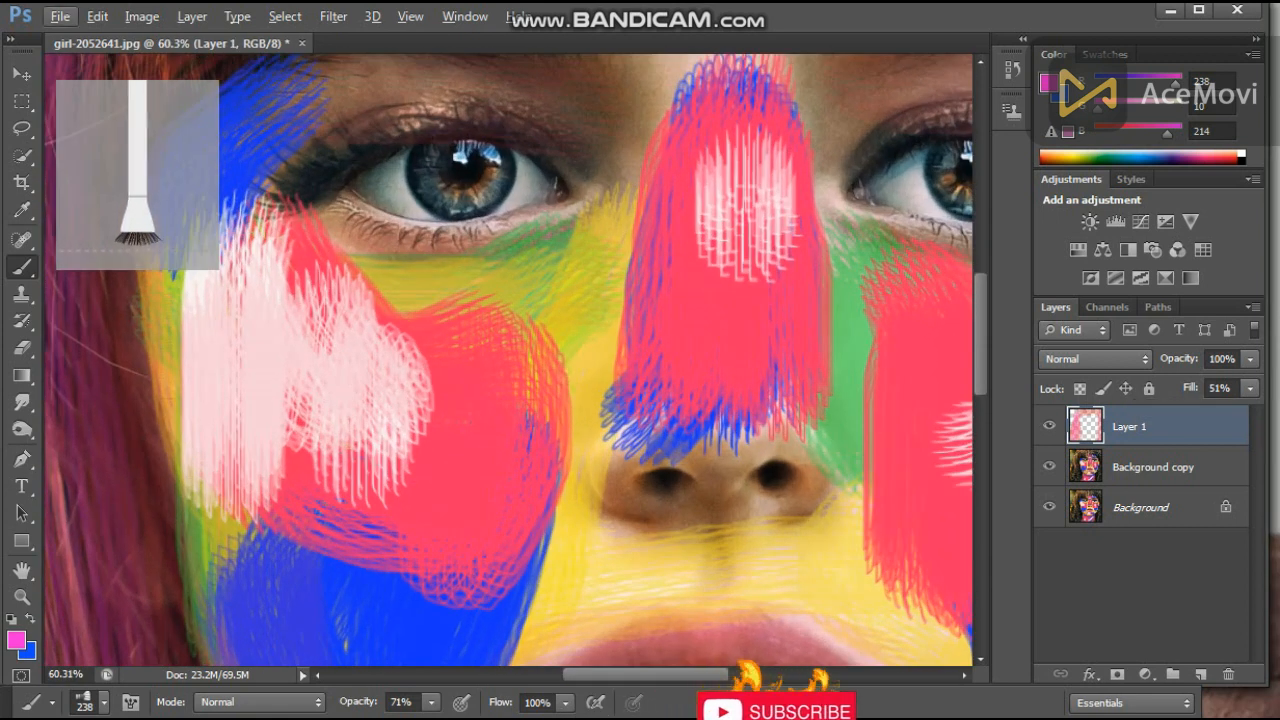
Step: Switch to the soft round brush with 0% hardness and reduce its size to 8 px
{"action": "left_click_drag", "start_coordinate": [381, 303], "coordinate": [444, 416]}
{"action": "right_click", "coordinate": [444, 416]}
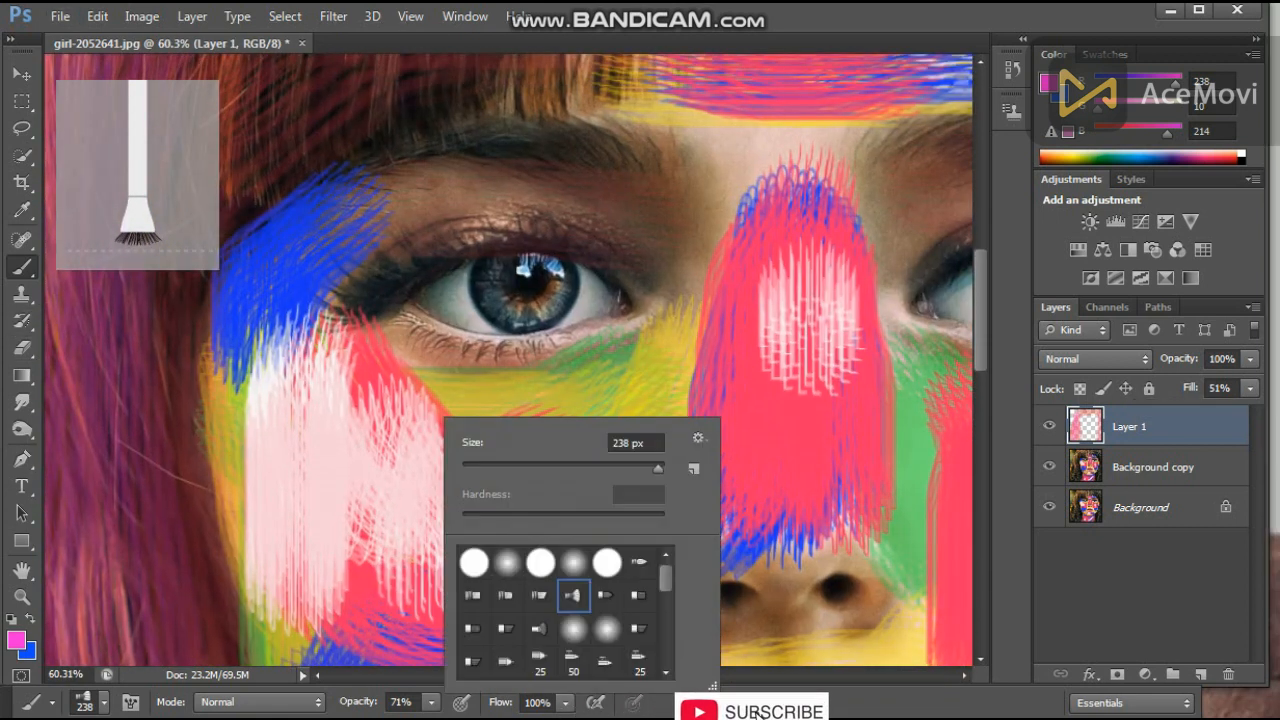
{"action": "left_click", "coordinate": [507, 562]}
{"action": "left_click", "coordinate": [496, 332]}
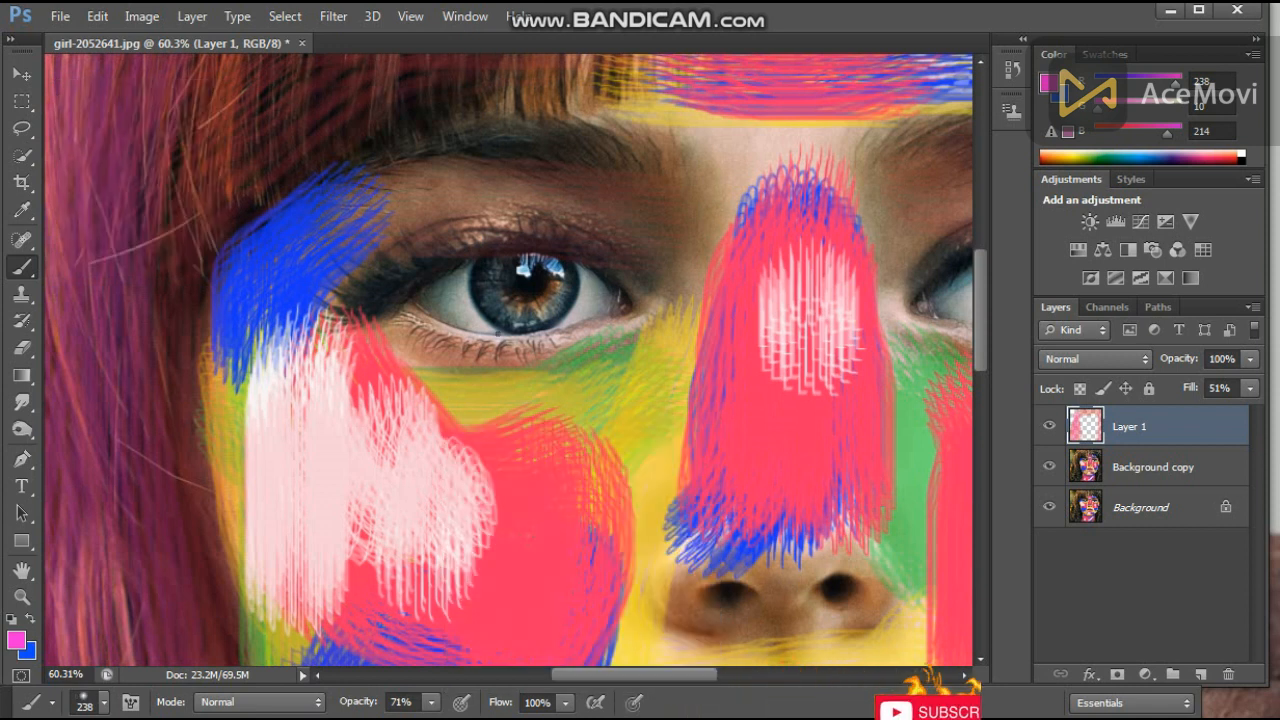
{"action": "right_click", "coordinate": [496, 332]}
{"action": "left_click_drag", "start_coordinate": [669, 384], "coordinate": [522, 384]}
{"action": "key", "text": "BackSpace"}
{"action": "key", "text": "Return"}
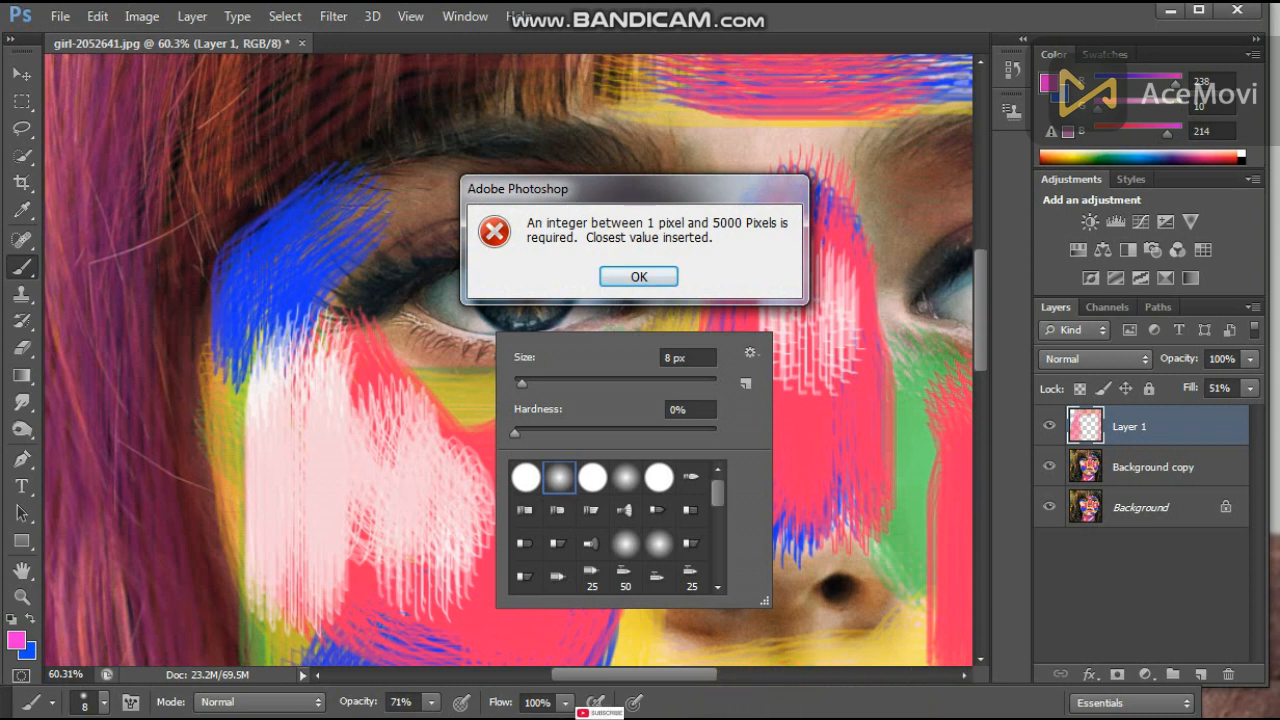
{"action": "key", "text": "Return"}
Step: Paint a magenta outline around the iris and magenta strokes along the lower lashes with a 17 px brush
{"action": "key", "text": "ctrl+plus"}
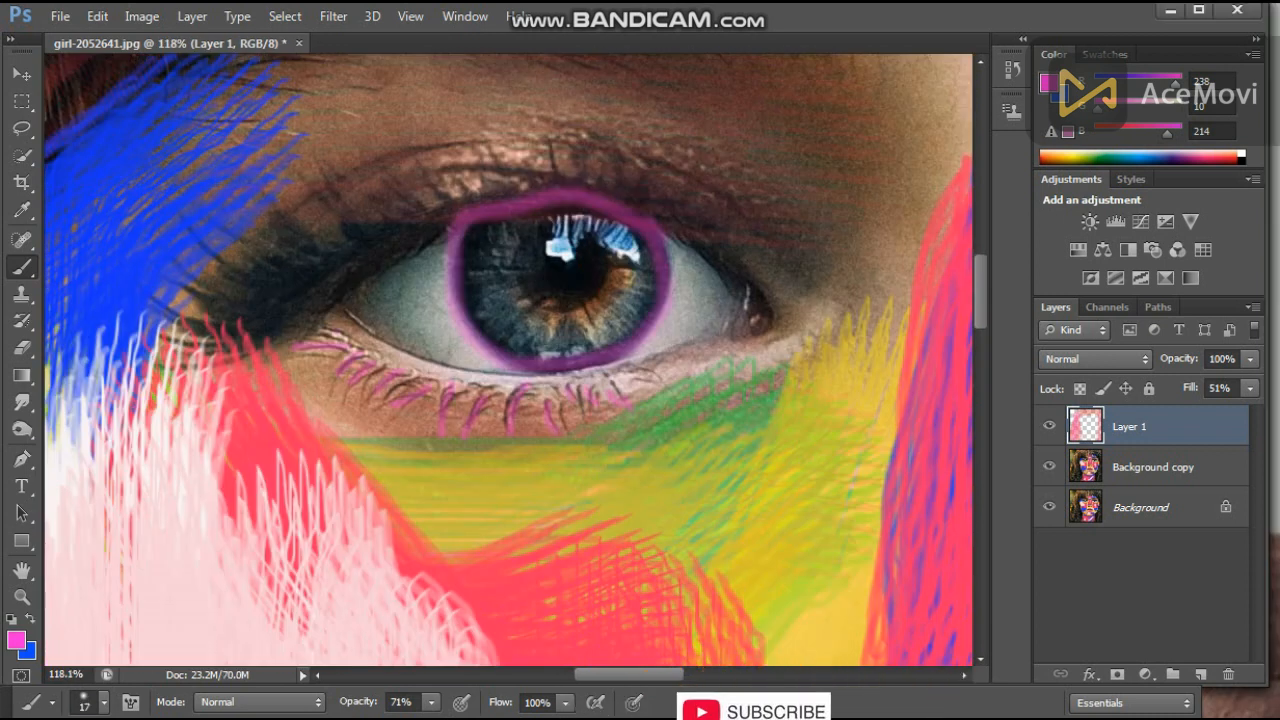
{"action": "left_click_drag", "start_coordinate": [468, 210], "coordinate": [547, 200]}
{"action": "left_click_drag", "start_coordinate": [620, 300], "coordinate": [368, 315]}
Step: Set the brush size to 8 px and paint magenta strokes over the lower lashes of the other eye
{"action": "mouse_move", "coordinate": [850, 372]}
{"action": "left_mouse_down"}
{"action": "mouse_move", "coordinate": [515, 374]}
{"action": "mouse_move", "coordinate": [360, 398]}
{"action": "left_mouse_up"}
{"action": "right_click", "coordinate": [690, 415]}
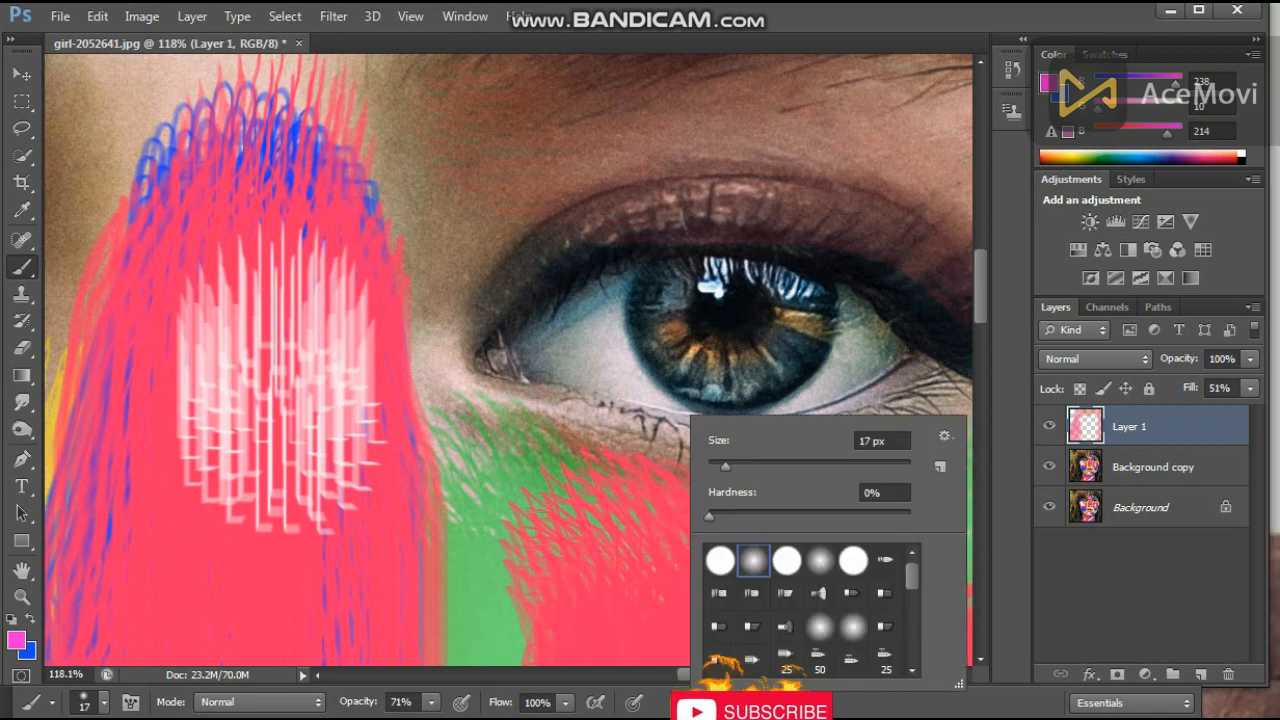
{"action": "left_click_drag", "start_coordinate": [726, 467], "coordinate": [716, 467]}
{"action": "key", "text": "Return"}
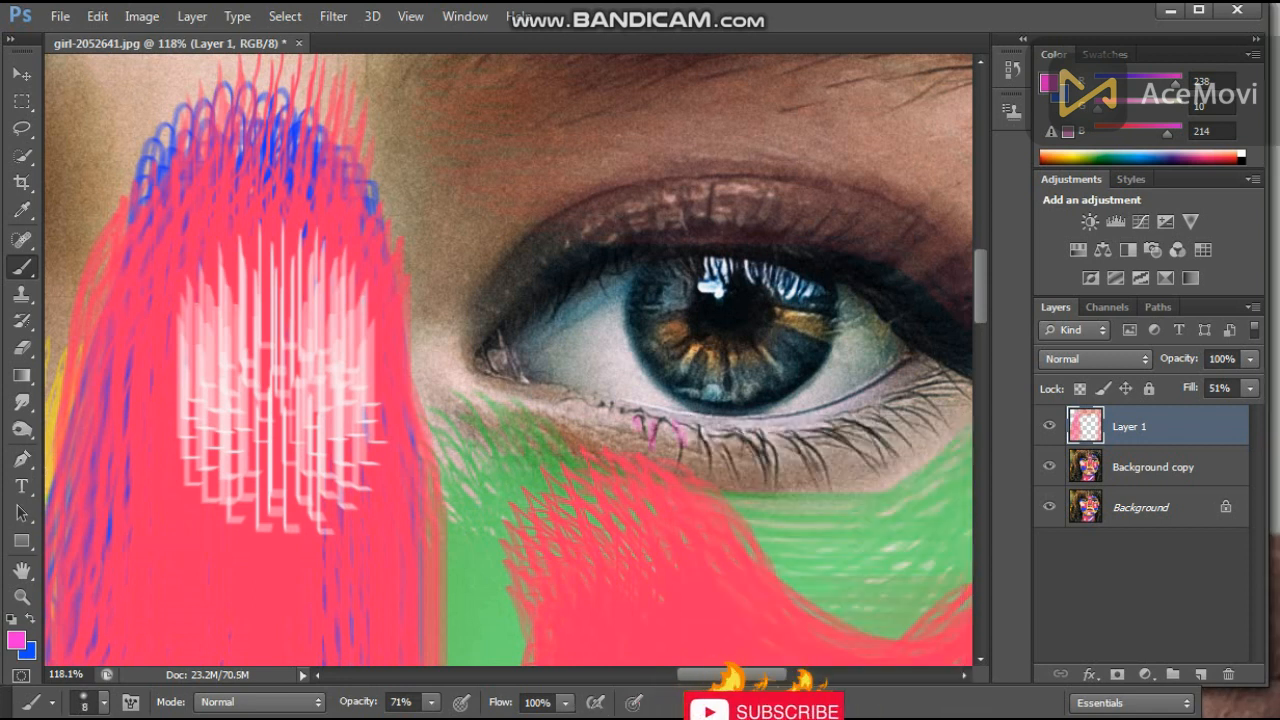
{"action": "left_click_drag", "start_coordinate": [700, 426], "coordinate": [710, 445]}
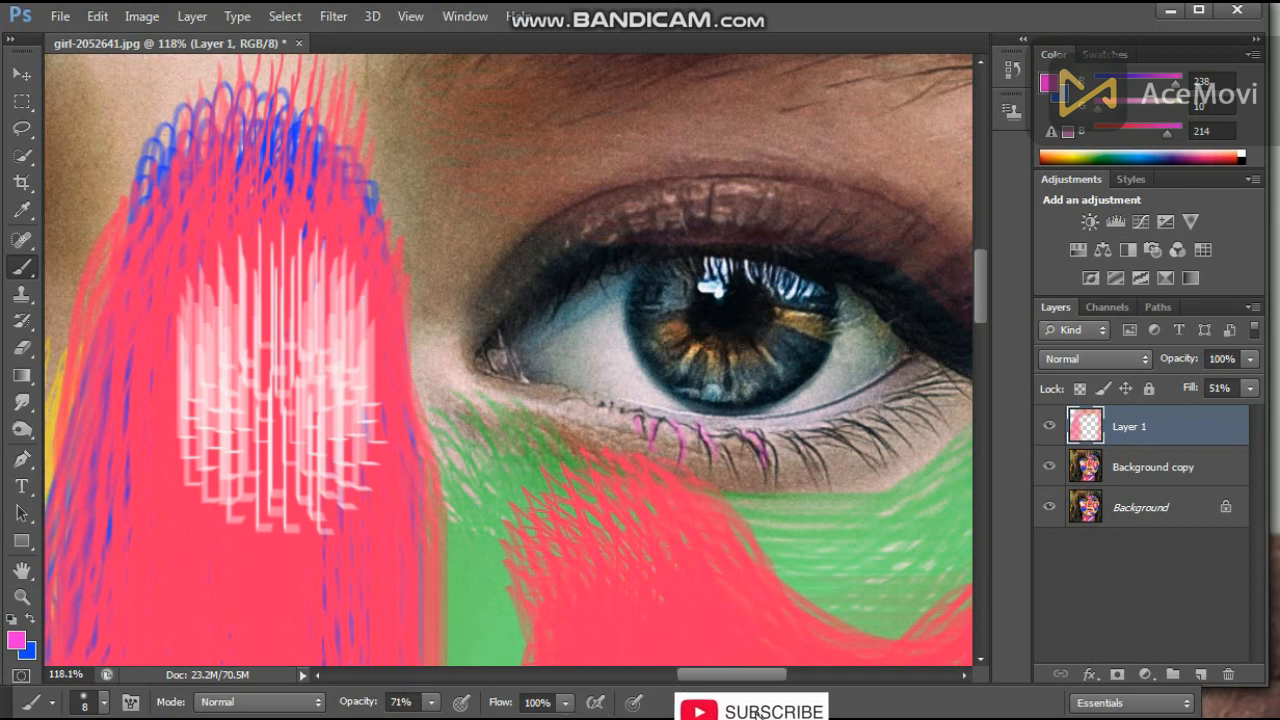
{"action": "left_click_drag", "start_coordinate": [850, 415], "coordinate": [885, 443]}
Step: Enlarge the brush slightly and trace the edge of the other eye's iris in magenta
{"action": "right_click", "coordinate": [868, 291]}
{"action": "left_click_drag", "start_coordinate": [898, 343], "coordinate": [909, 343]}
{"action": "mouse_move", "coordinate": [836, 297]}
{"action": "left_mouse_down"}
{"action": "mouse_move", "coordinate": [831, 360]}
{"action": "mouse_move", "coordinate": [769, 397]}
{"action": "mouse_move", "coordinate": [711, 406]}
{"action": "mouse_move", "coordinate": [649, 375]}
{"action": "mouse_move", "coordinate": [629, 280]}
{"action": "mouse_move", "coordinate": [653, 245]}
{"action": "mouse_move", "coordinate": [774, 240]}
{"action": "mouse_move", "coordinate": [821, 262]}
{"action": "mouse_move", "coordinate": [845, 292]}
{"action": "left_mouse_up"}
Step: Paint the white on both sides of the first eye's outlined iris yellow with a 37 px brush
{"action": "key", "text": "alt"}
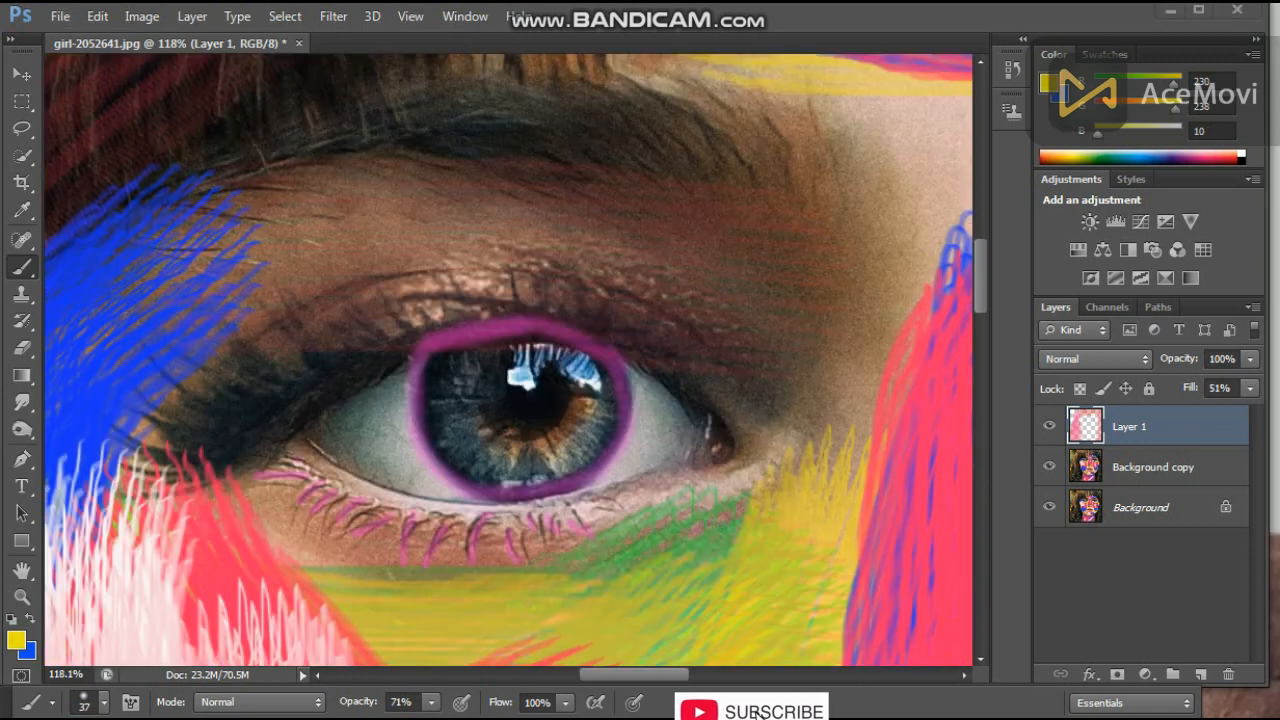
{"action": "mouse_move", "coordinate": [640, 368]}
{"action": "left_mouse_down"}
{"action": "mouse_move", "coordinate": [643, 441]}
{"action": "mouse_move", "coordinate": [663, 446]}
{"action": "mouse_move", "coordinate": [688, 420]}
{"action": "left_mouse_up"}
{"action": "left_click_drag", "start_coordinate": [390, 365], "coordinate": [400, 478]}
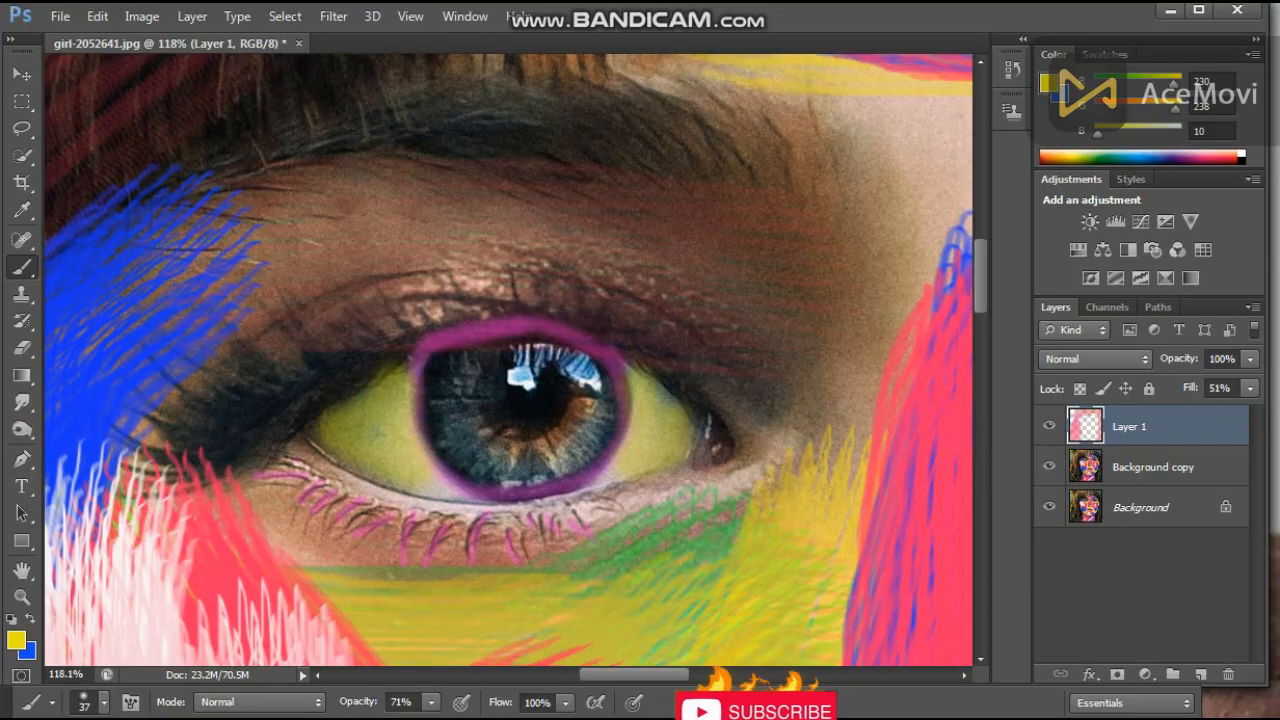